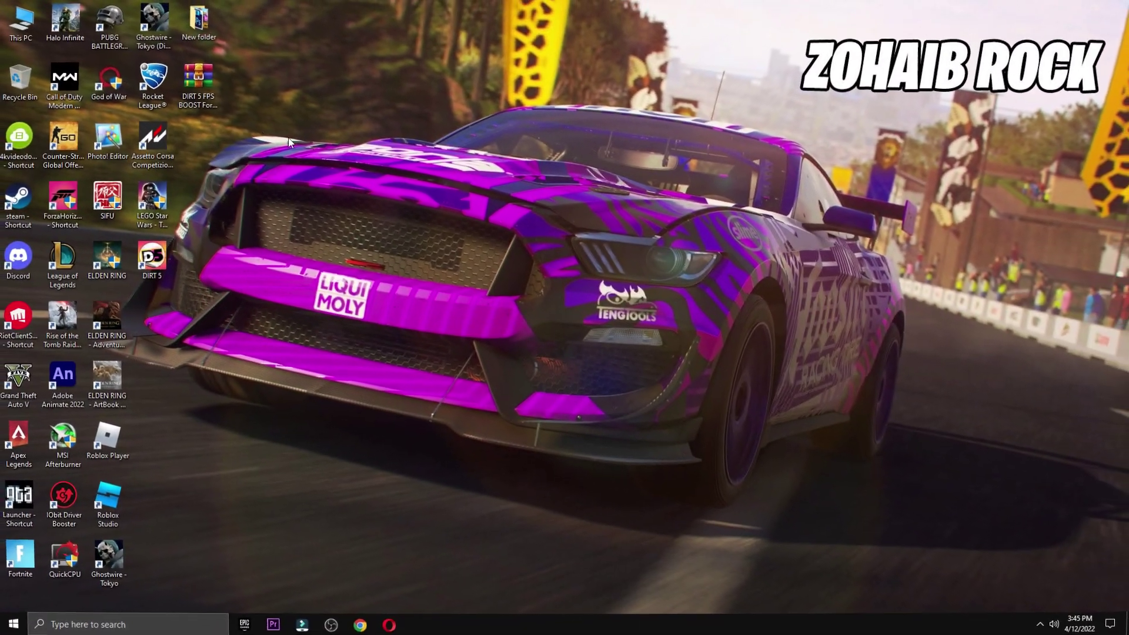
- Extract the DIRT 5 FPS BOOST archive onto the desktop and move the archive file to the Recycle Bin
{"action": "left_click_drag", "start_coordinate": [198, 83], "coordinate": [557, 230]}
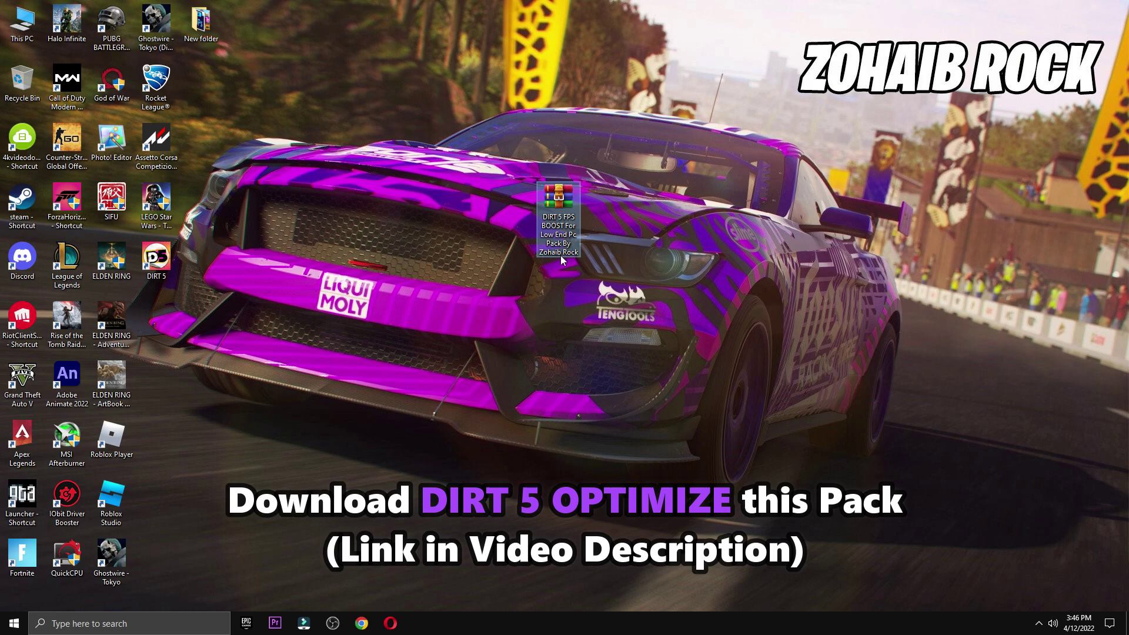
{"action": "mouse_move", "coordinate": [556, 256]}
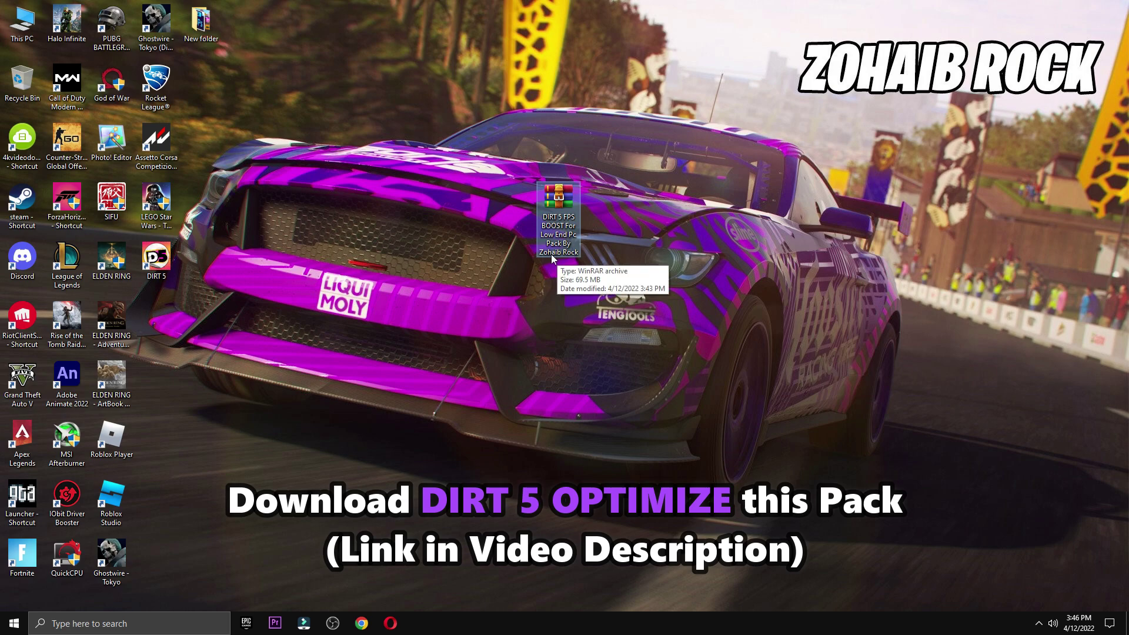
{"action": "right_click", "coordinate": [552, 212]}
{"action": "left_click", "coordinate": [588, 284]}
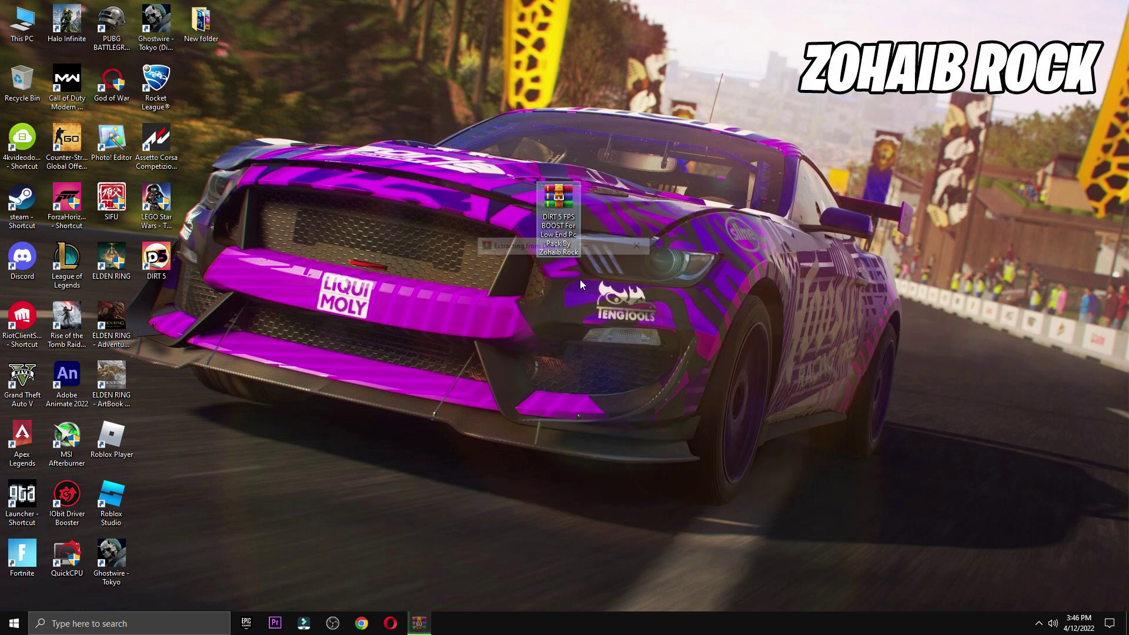
{"action": "left_click_drag", "start_coordinate": [156, 318], "coordinate": [22, 82]}
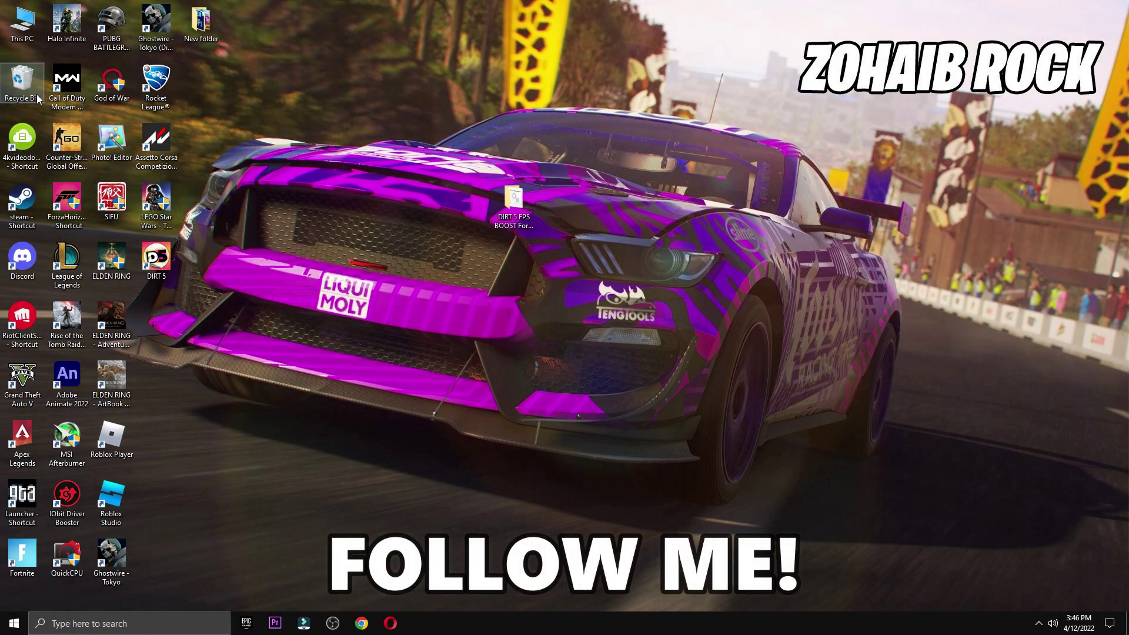
- Open the extracted DIRT 5 FPS BOOST folder and go into its 0 Start subfolder
{"action": "left_click", "coordinate": [497, 202]}
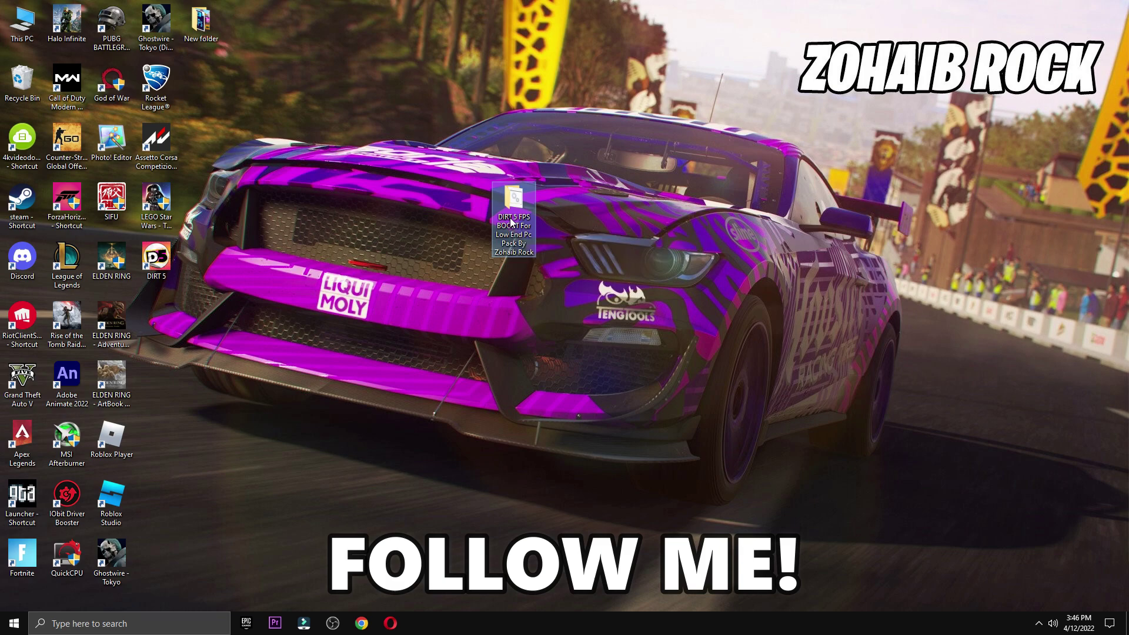
{"action": "double_click", "coordinate": [509, 222]}
{"action": "left_click", "coordinate": [1097, 4]}
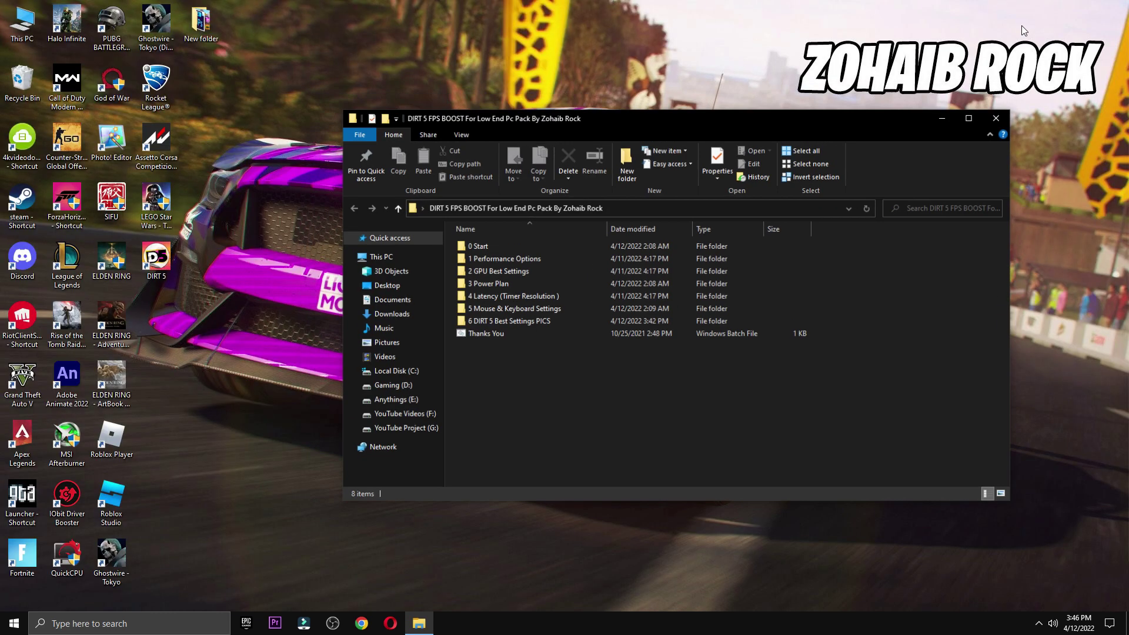
{"action": "left_click_drag", "start_coordinate": [765, 113], "coordinate": [676, 115]}
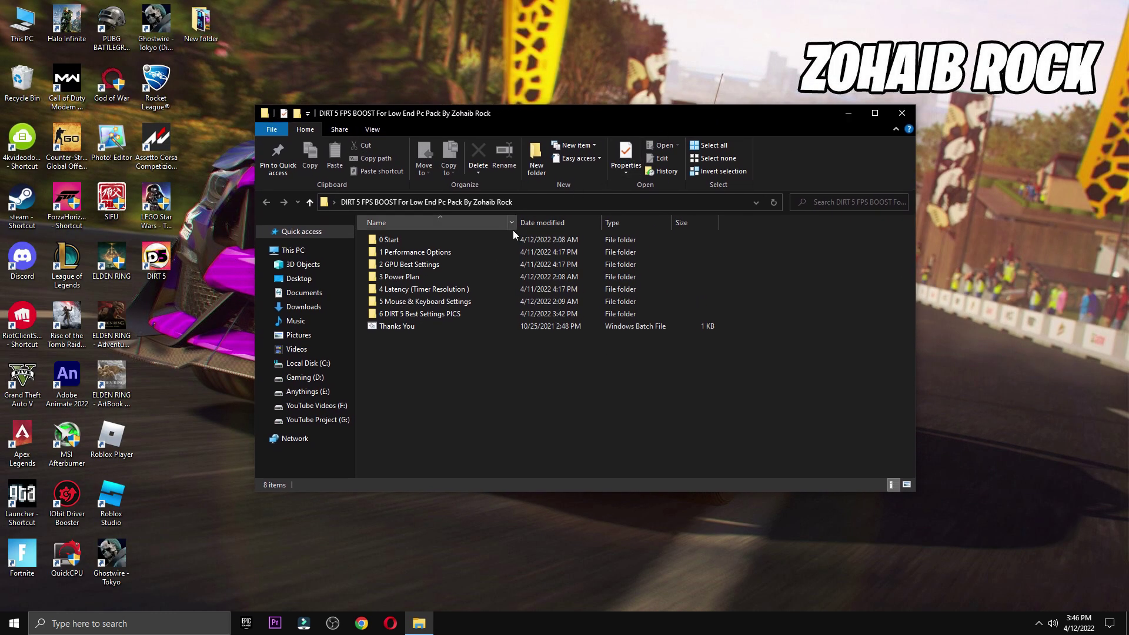
{"action": "double_click", "coordinate": [394, 241]}
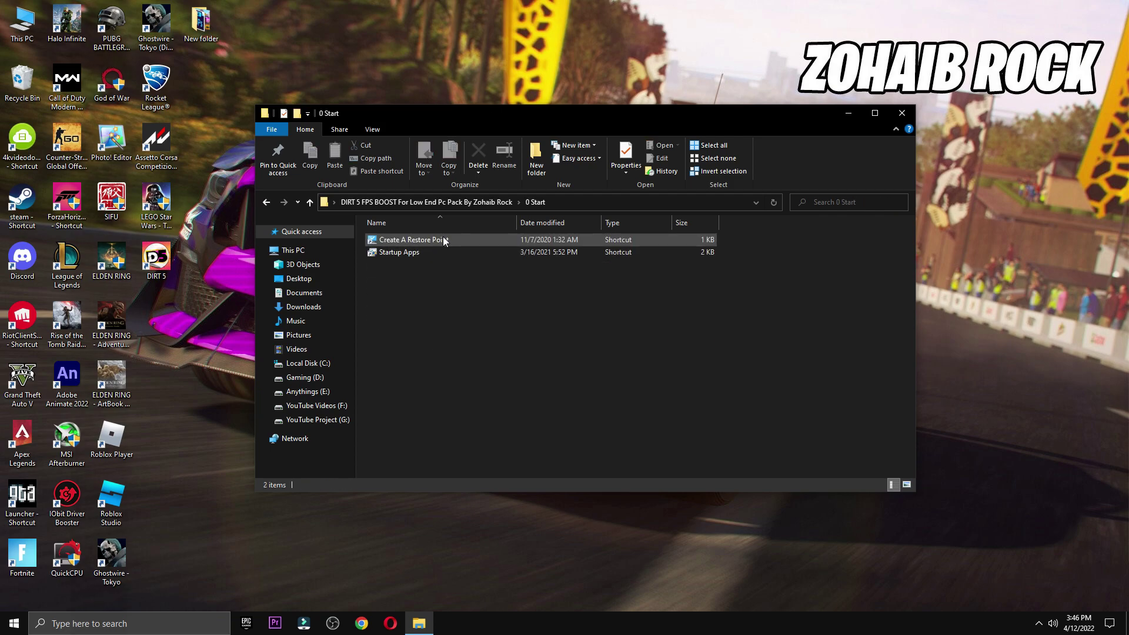
- Open the Create A Restore Point shortcut and check the system protection settings of Local Disk (C:)
{"action": "double_click", "coordinate": [444, 240]}
{"action": "left_click_drag", "start_coordinate": [251, 69], "coordinate": [488, 102]}
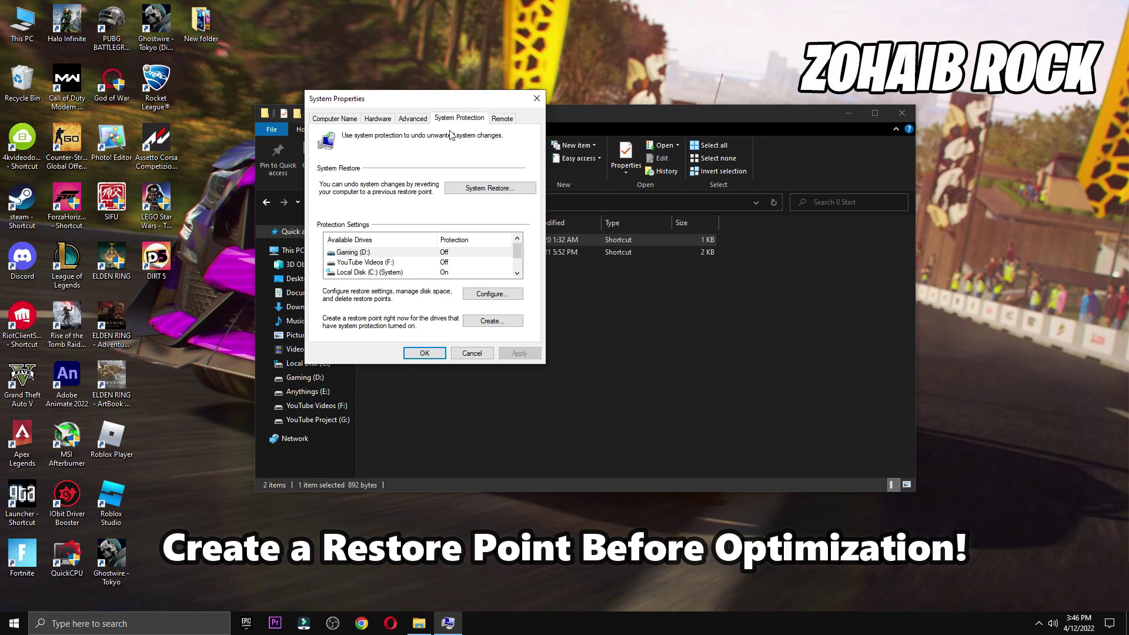
{"action": "left_click", "coordinate": [373, 272]}
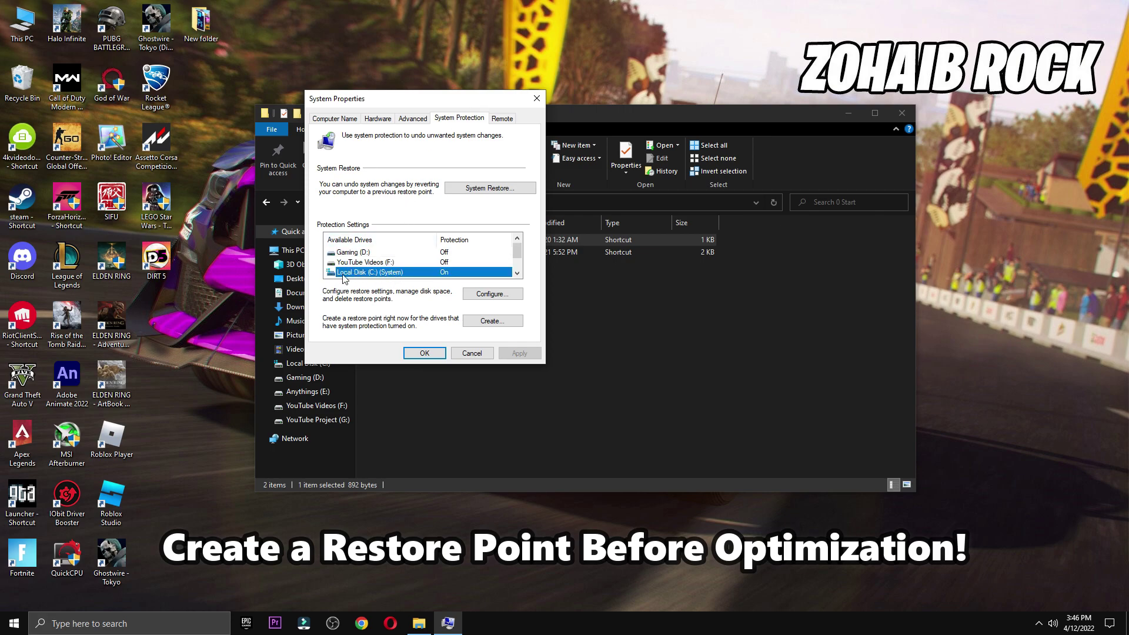
{"action": "left_click", "coordinate": [488, 294]}
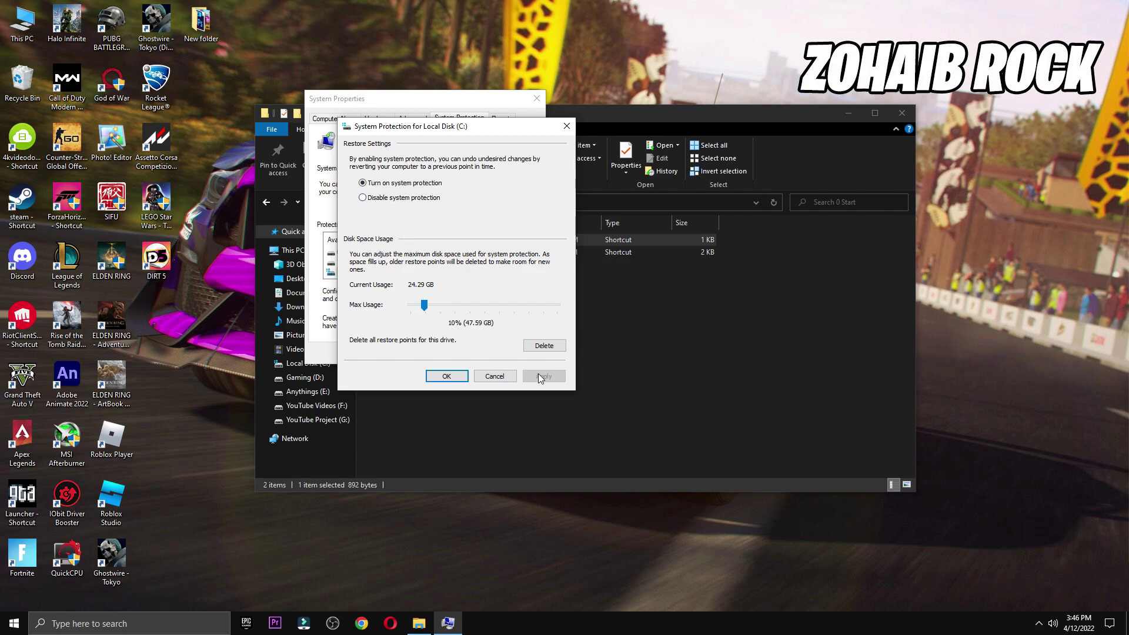
{"action": "left_click", "coordinate": [485, 377]}
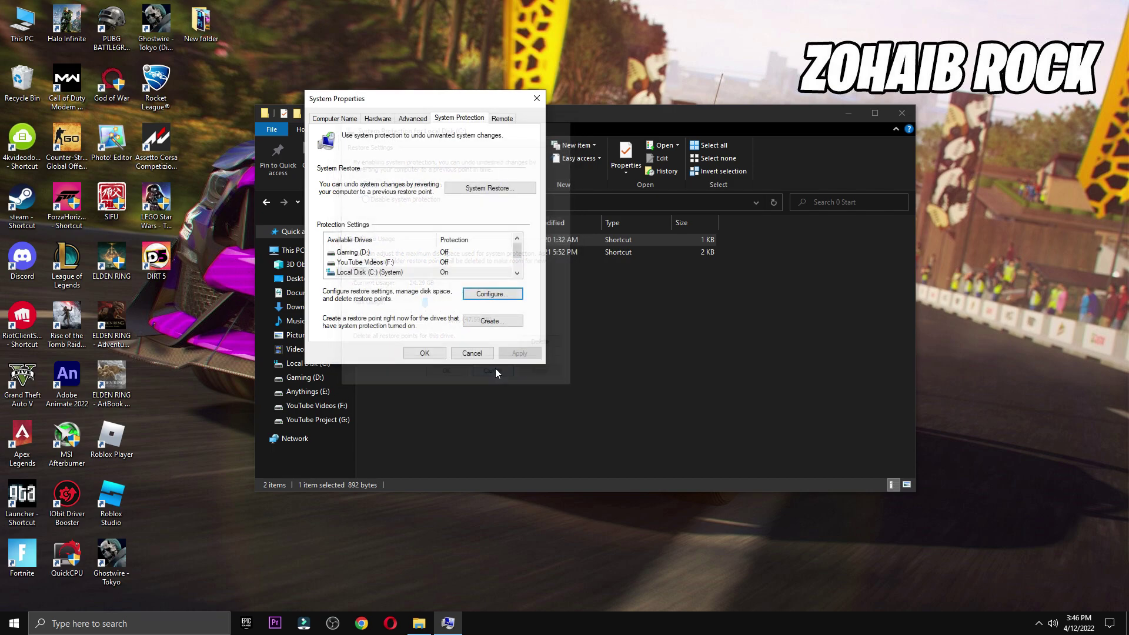
- Create a restore point with the description "DIRT 5 Optimization" and close System Properties
{"action": "left_click", "coordinate": [491, 322]}
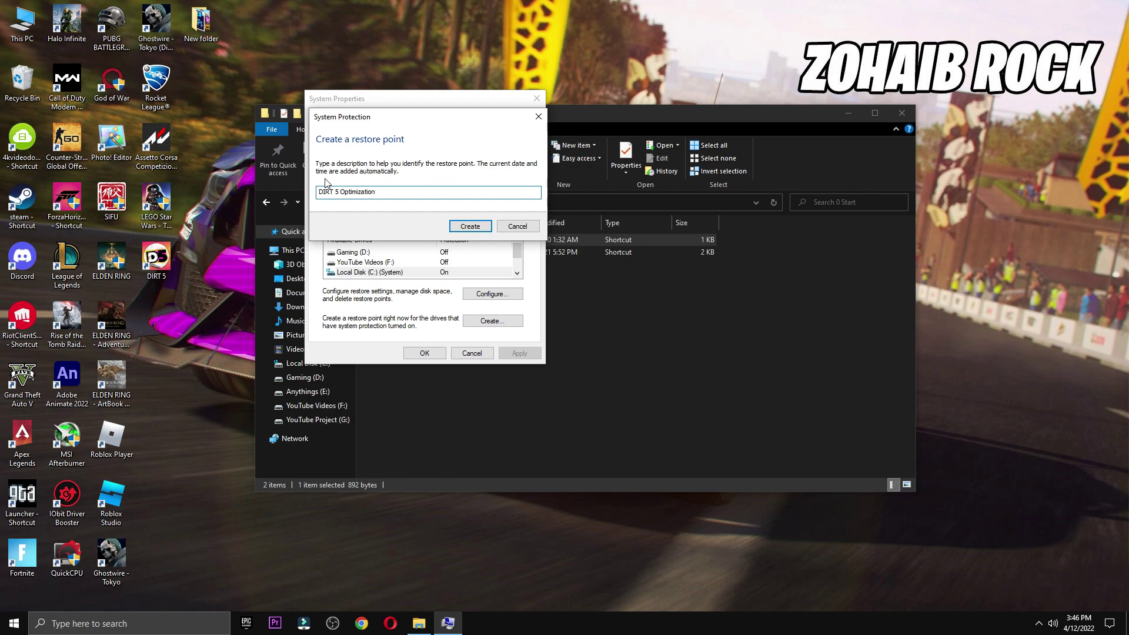
{"action": "left_click", "coordinate": [472, 226]}
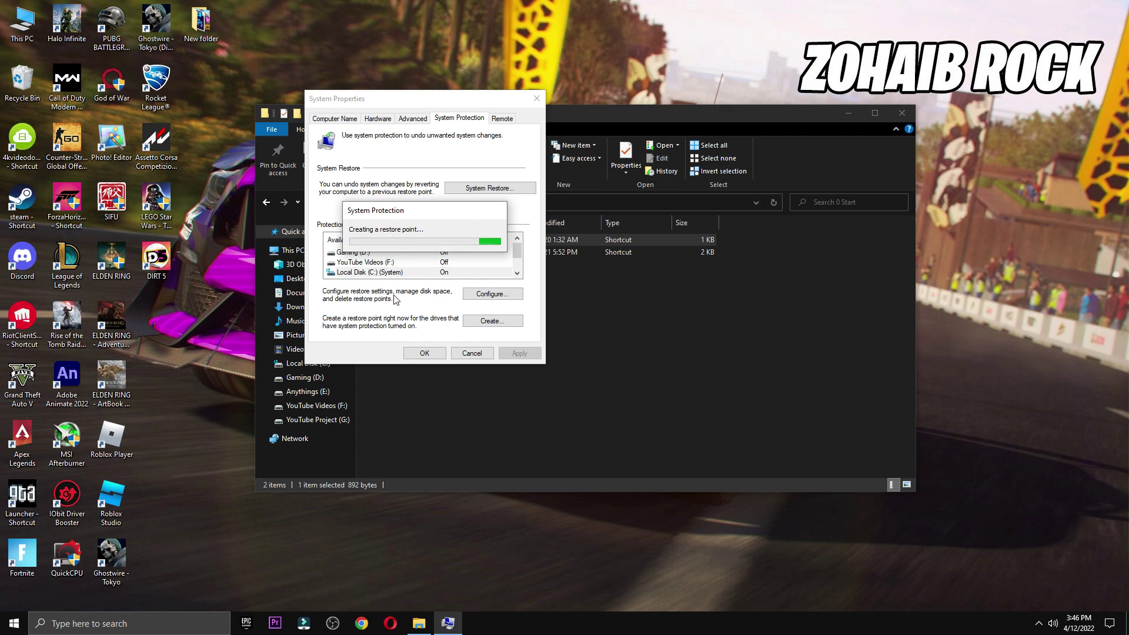
{"action": "left_click", "coordinate": [486, 238]}
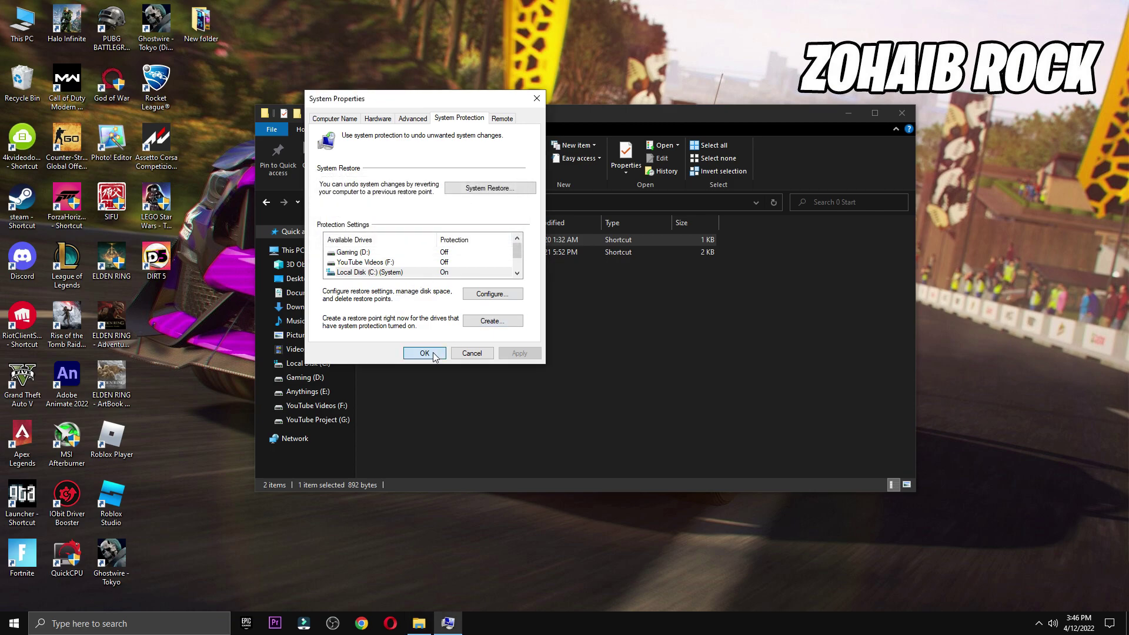
{"action": "left_click", "coordinate": [425, 353]}
- Open the Startup Apps shortcut and set the Skype startup entry to Disabled
{"action": "left_click", "coordinate": [408, 252]}
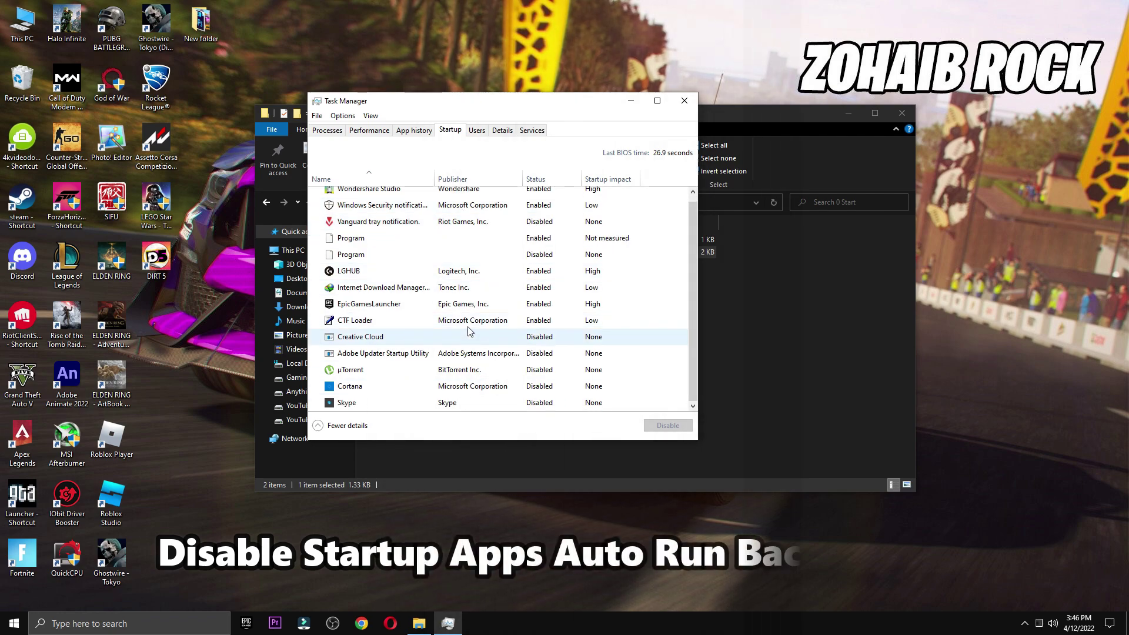
{"action": "left_click", "coordinate": [446, 404]}
{"action": "left_click", "coordinate": [646, 425]}
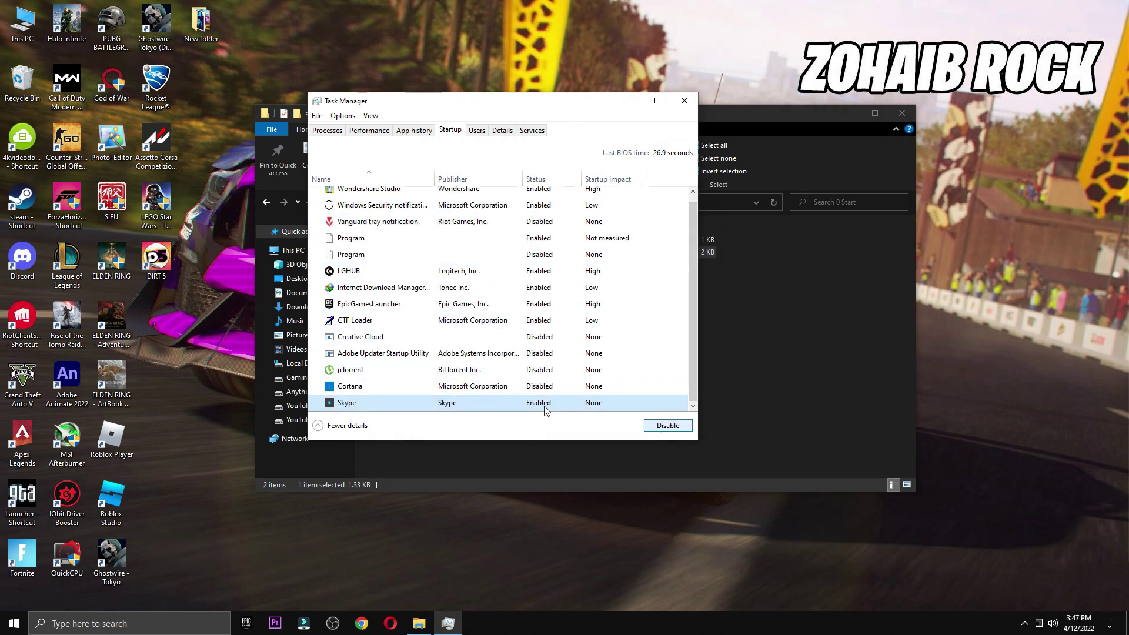
- Review the startup status of Cortana, µTorrent, Adobe Updater Startup Utility, Creative Cloud and Vanguard, and close Task Manager
{"action": "left_click", "coordinate": [540, 390]}
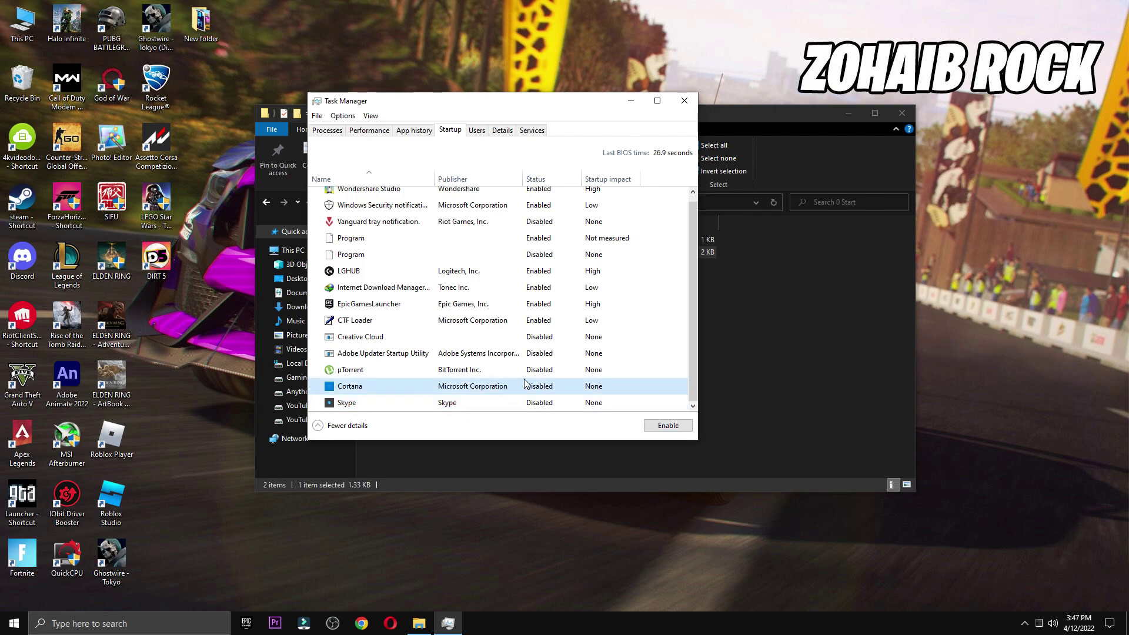
{"action": "left_click", "coordinate": [531, 373]}
{"action": "left_click", "coordinate": [509, 358]}
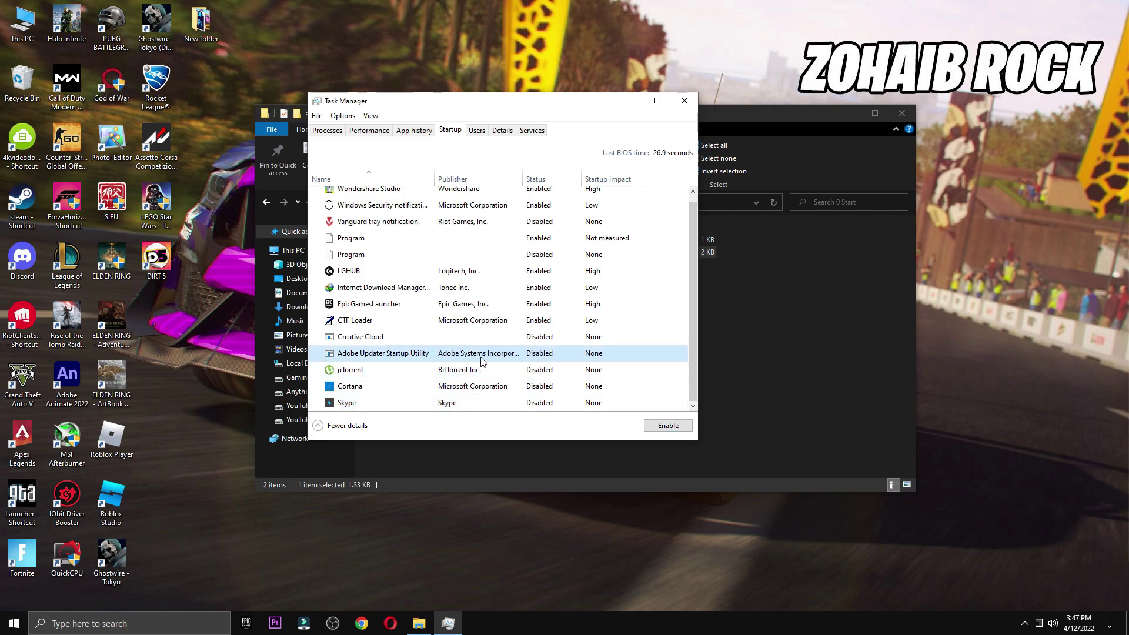
{"action": "left_click", "coordinate": [527, 341]}
{"action": "scroll", "coordinate": [485, 340], "scroll_direction": "up", "scroll_amount": 1}
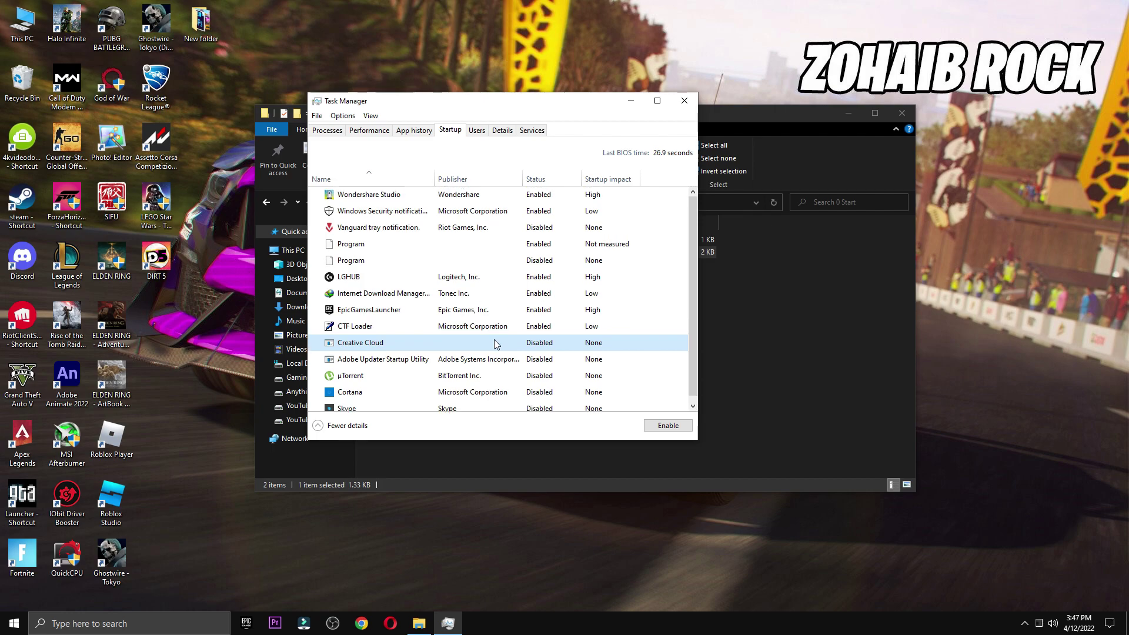
{"action": "left_click", "coordinate": [483, 228]}
{"action": "left_click", "coordinate": [685, 100]}
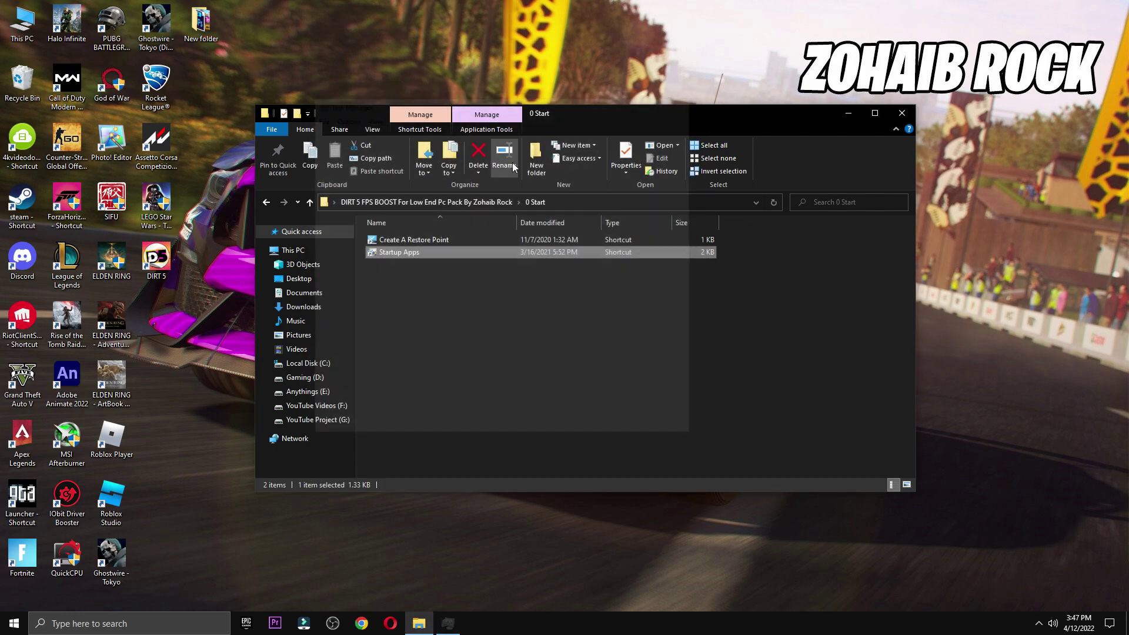
- Return to the pack's main folder and open the 1 Performance Options subfolder
{"action": "left_click", "coordinate": [266, 201]}
{"action": "left_click", "coordinate": [391, 257]}
{"action": "double_click", "coordinate": [390, 255]}
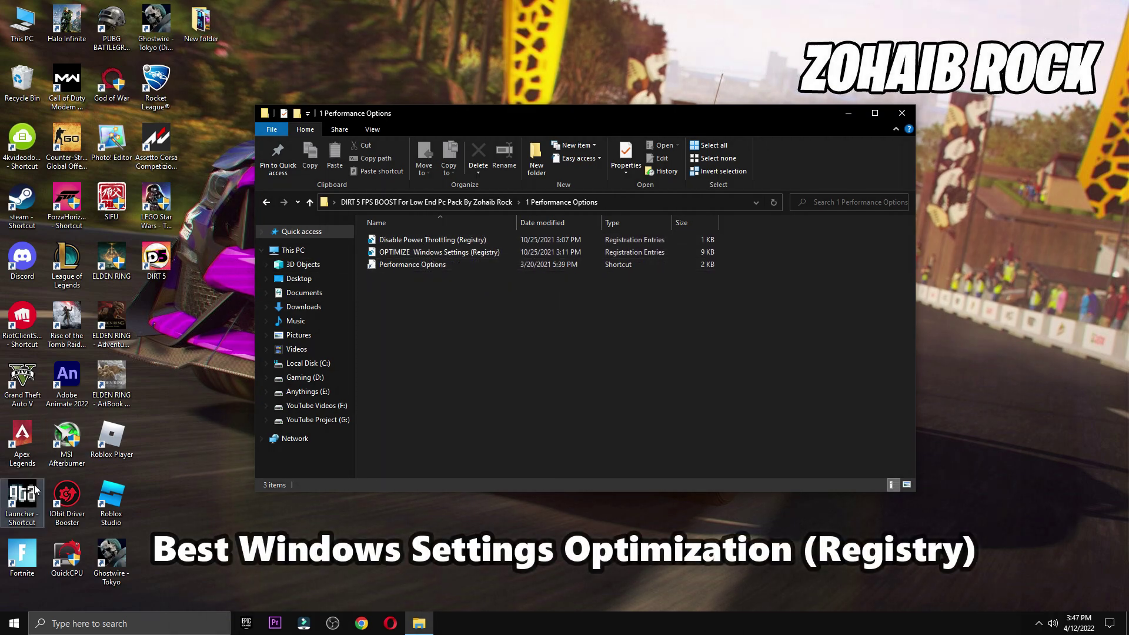
{"action": "left_click", "coordinate": [14, 623]}
{"action": "left_click", "coordinate": [17, 577]}
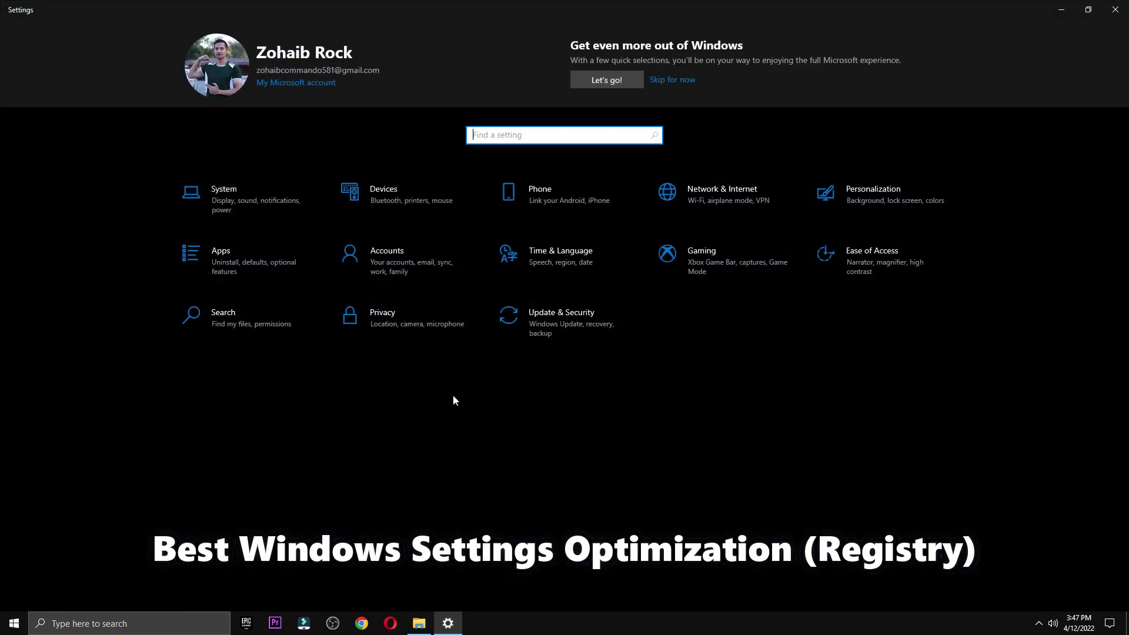
{"action": "left_click", "coordinate": [1115, 10]}
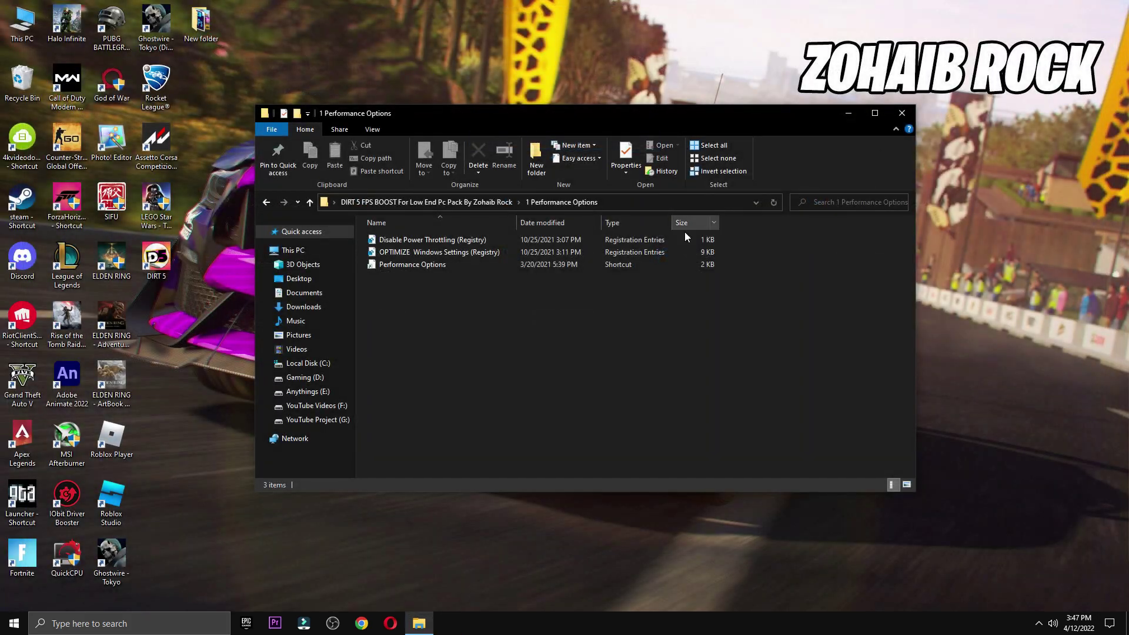
- Merge the OPTIMIZE Windows Settings (Registry) file into the Windows registry
{"action": "left_click", "coordinate": [443, 253]}
{"action": "double_click", "coordinate": [443, 253]}
{"action": "left_click", "coordinate": [505, 386]}
{"action": "left_click", "coordinate": [654, 331]}
{"action": "left_click", "coordinate": [696, 316]}
- Merge the Disable Power Throttling (Registry) file into the Windows registry
{"action": "double_click", "coordinate": [426, 240]}
{"action": "left_click", "coordinate": [504, 386]}
{"action": "left_click", "coordinate": [638, 330]}
{"action": "left_click", "coordinate": [685, 316]}
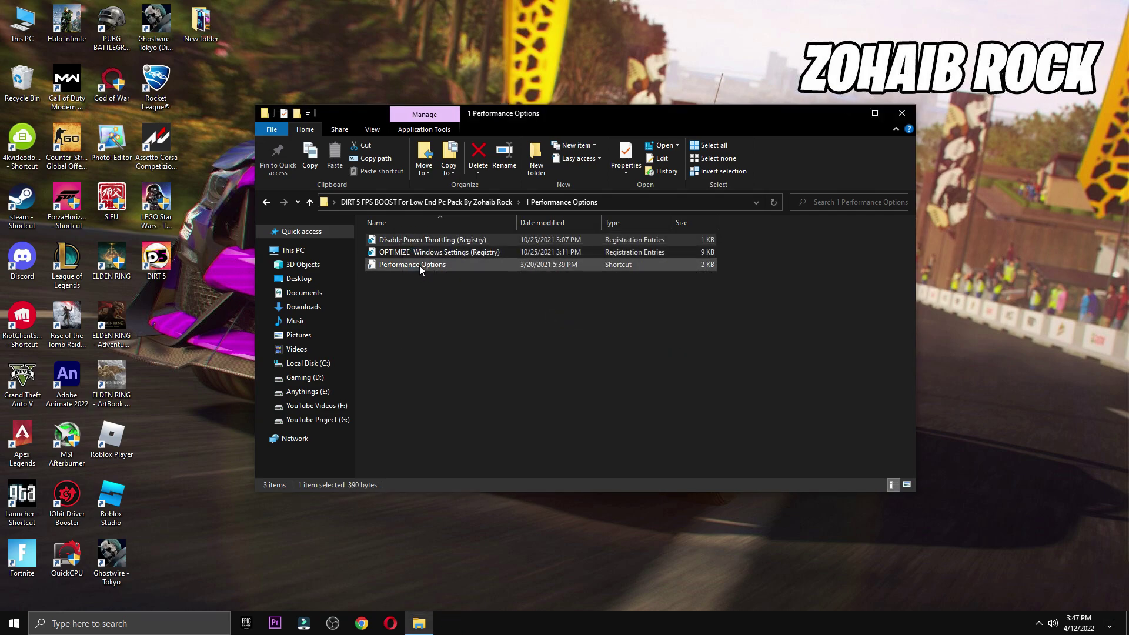
- Open the Performance Options shortcut and try the "Adjust for best performance" visual effects setting
{"action": "double_click", "coordinate": [419, 266]}
{"action": "left_click_drag", "start_coordinate": [265, 96], "coordinate": [457, 82]}
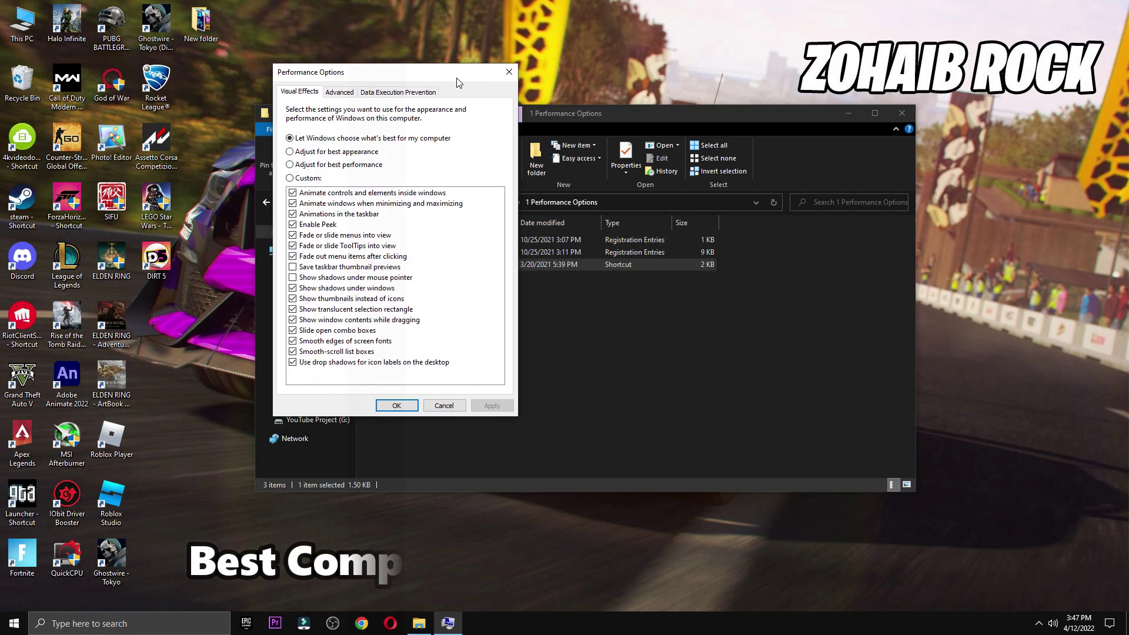
{"action": "left_click", "coordinate": [352, 166]}
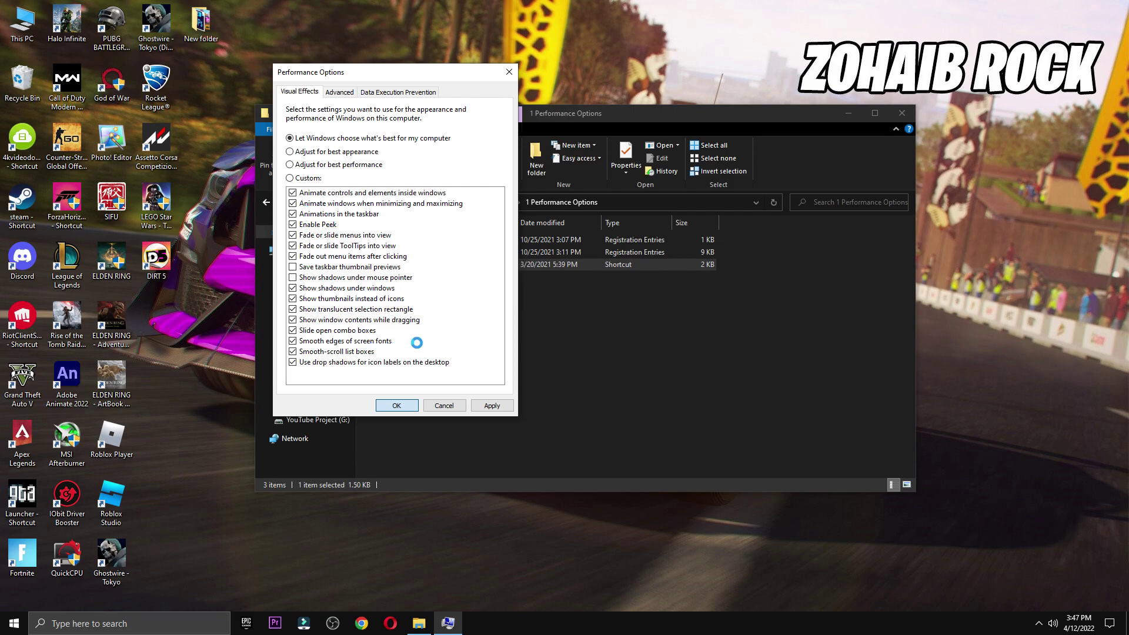
- Open the pack's 2 GPU Best Settings subfolder and show its contents as extra large icons
{"action": "left_click", "coordinate": [268, 202]}
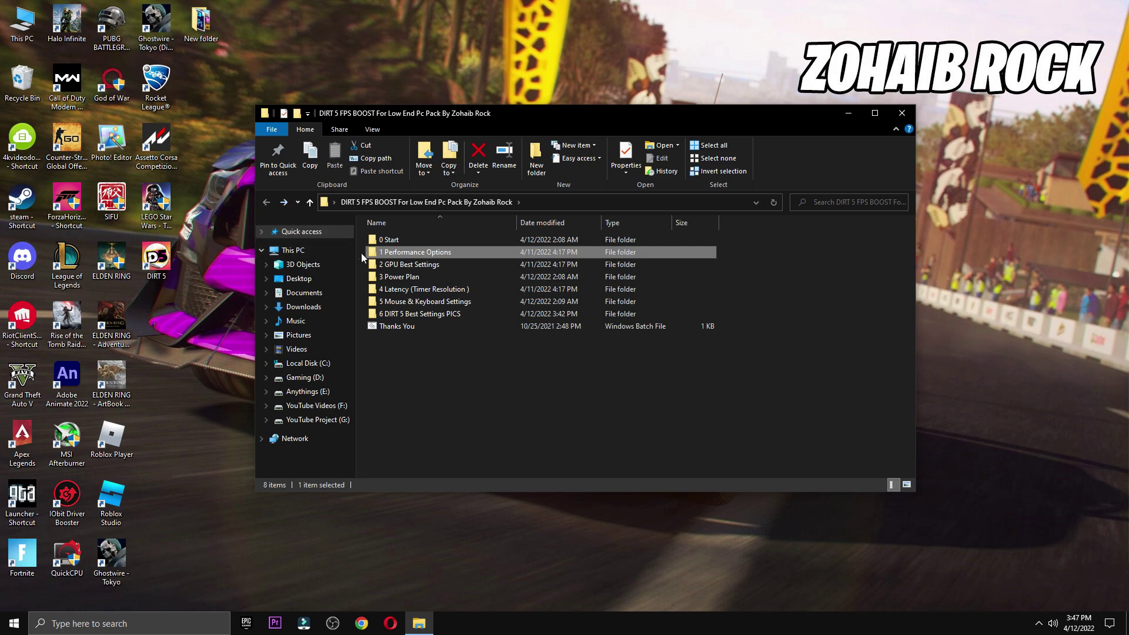
{"action": "double_click", "coordinate": [387, 260]}
{"action": "right_click", "coordinate": [454, 301]}
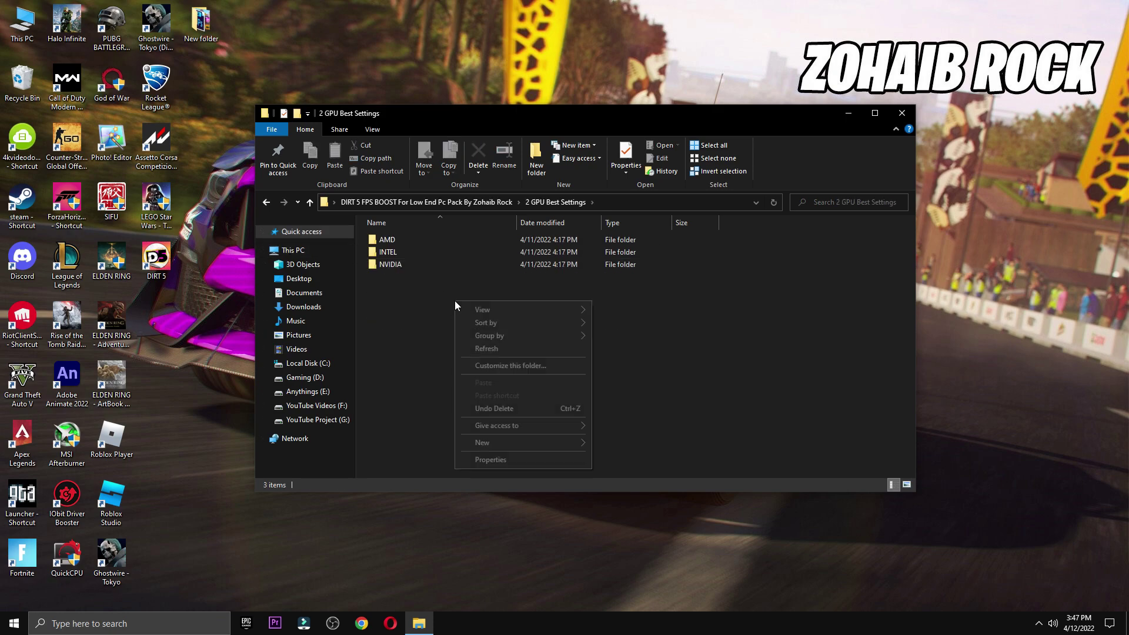
{"action": "left_click", "coordinate": [609, 306]}
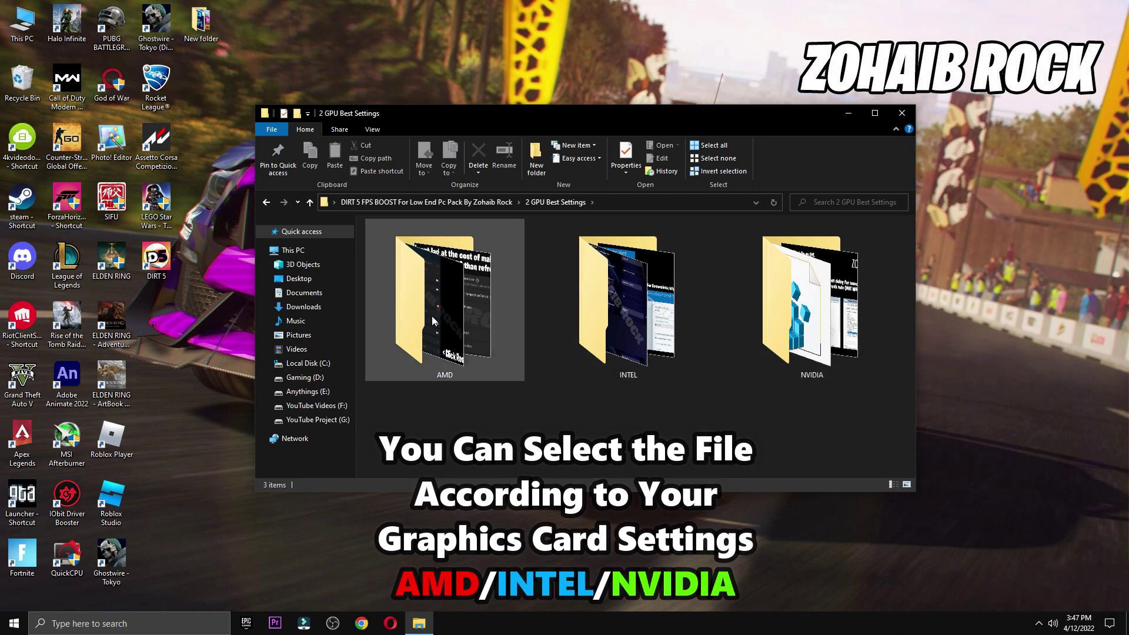
- View the recommended AMD settings pictures in the AMD folder and return to 2 GPU Best Settings
{"action": "double_click", "coordinate": [464, 311]}
{"action": "double_click", "coordinate": [398, 262]}
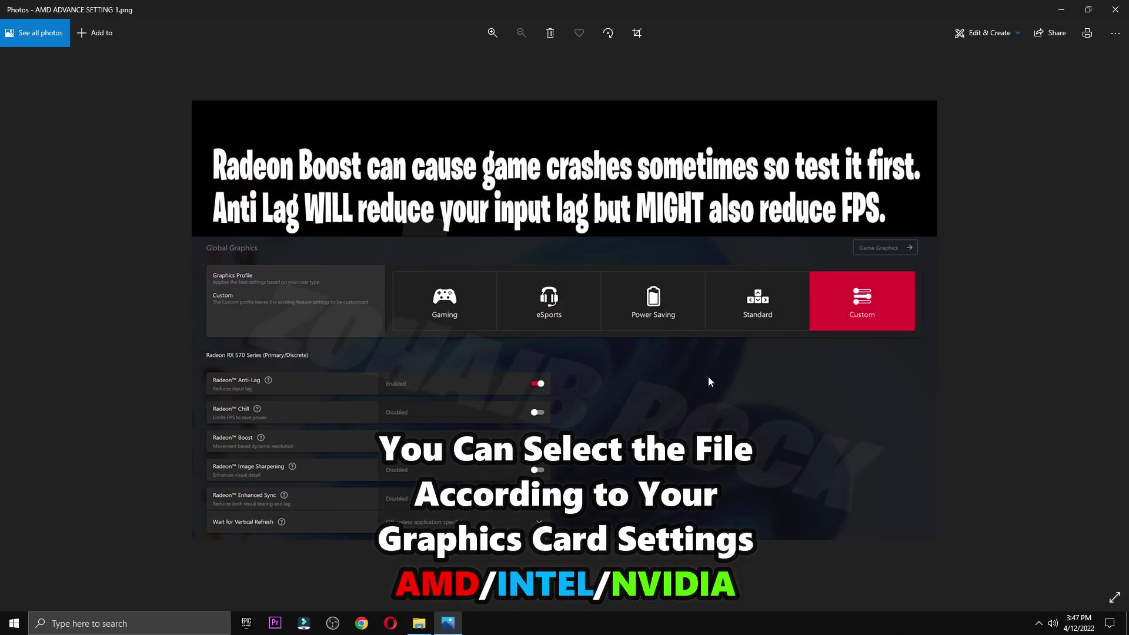
{"action": "key", "text": "Right"}
{"action": "key", "text": "Right"}
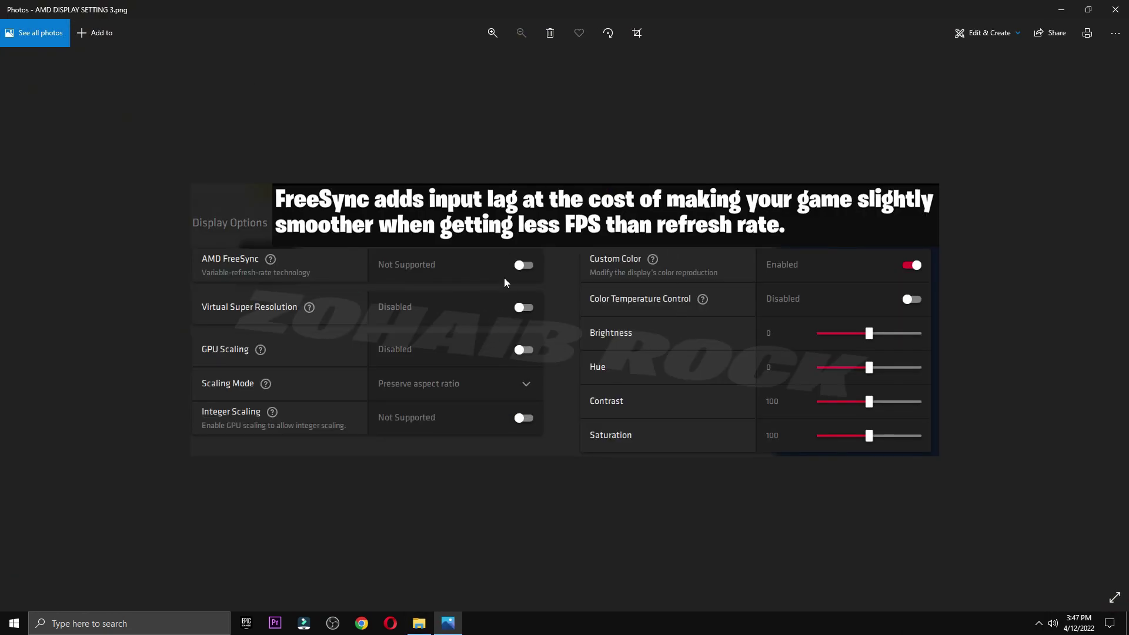
{"action": "left_click", "coordinate": [1113, 8]}
{"action": "key", "text": "alt+Left"}
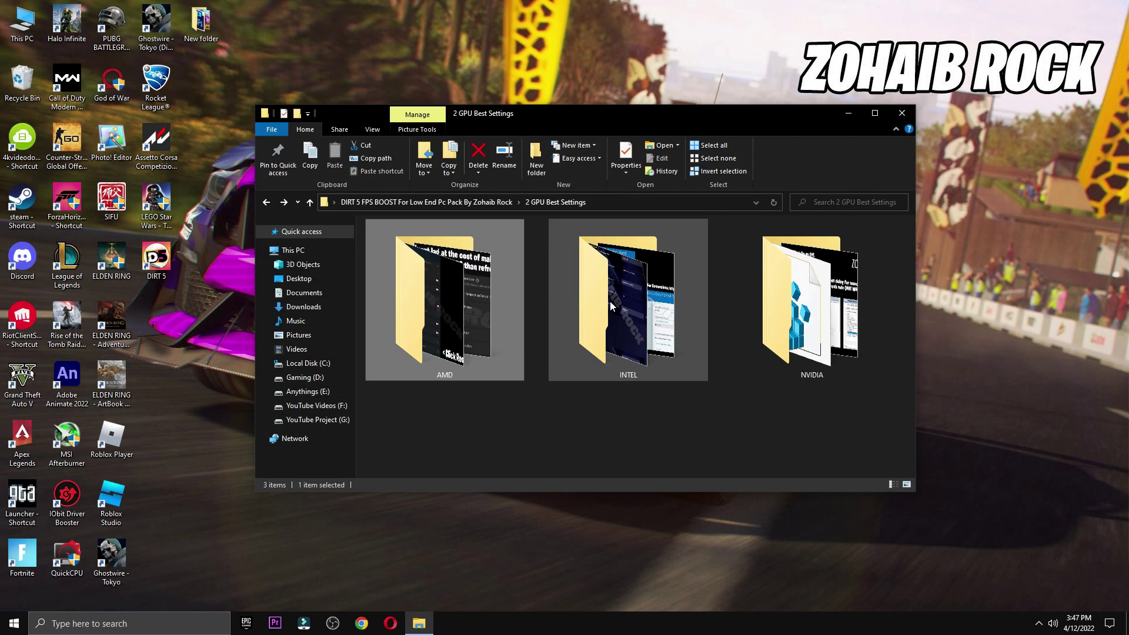
- View the Intel Graphics Command Center and Intel HD Graphics Control Panel pictures in the INTEL folder
{"action": "double_click", "coordinate": [612, 302]}
{"action": "double_click", "coordinate": [381, 285]}
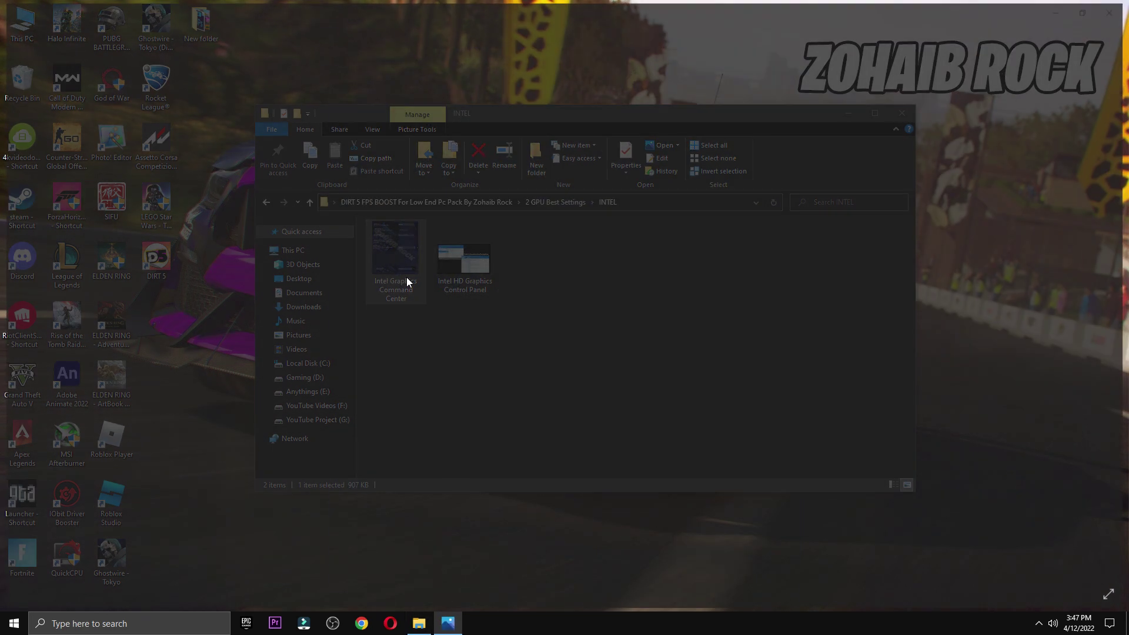
{"action": "key", "text": "Right"}
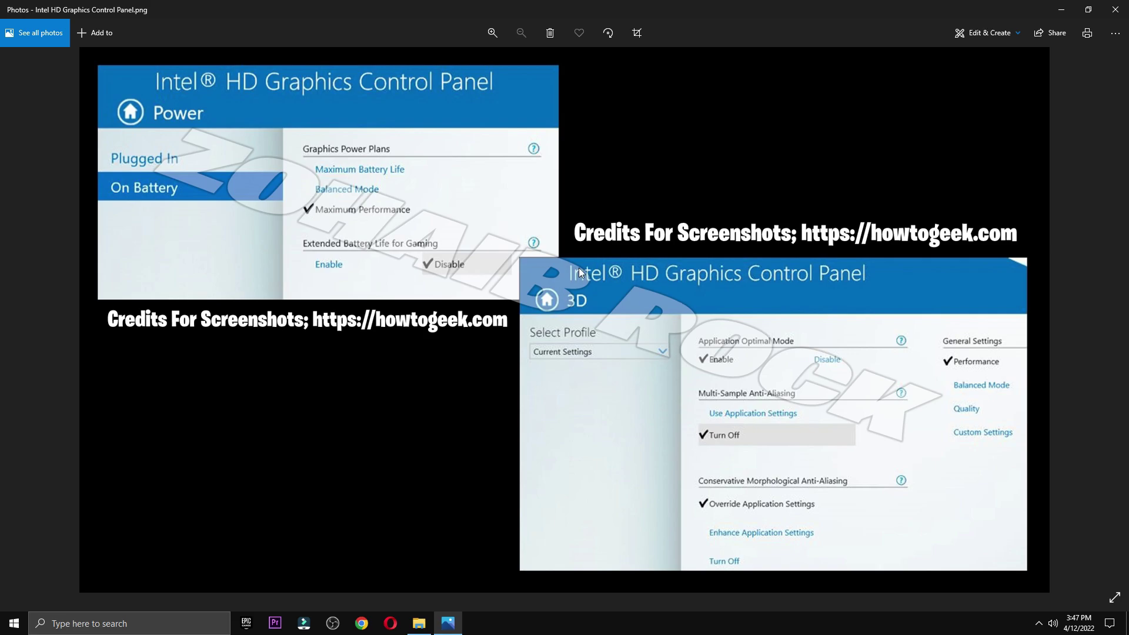
- Close the Intel picture and view the NVIDIA Settings (Manage 3D Settings) picture in the NVIDIA folder
{"action": "left_click", "coordinate": [1113, 9]}
{"action": "key", "text": "alt+Left"}
{"action": "left_click", "coordinate": [791, 276]}
{"action": "double_click", "coordinate": [790, 276]}
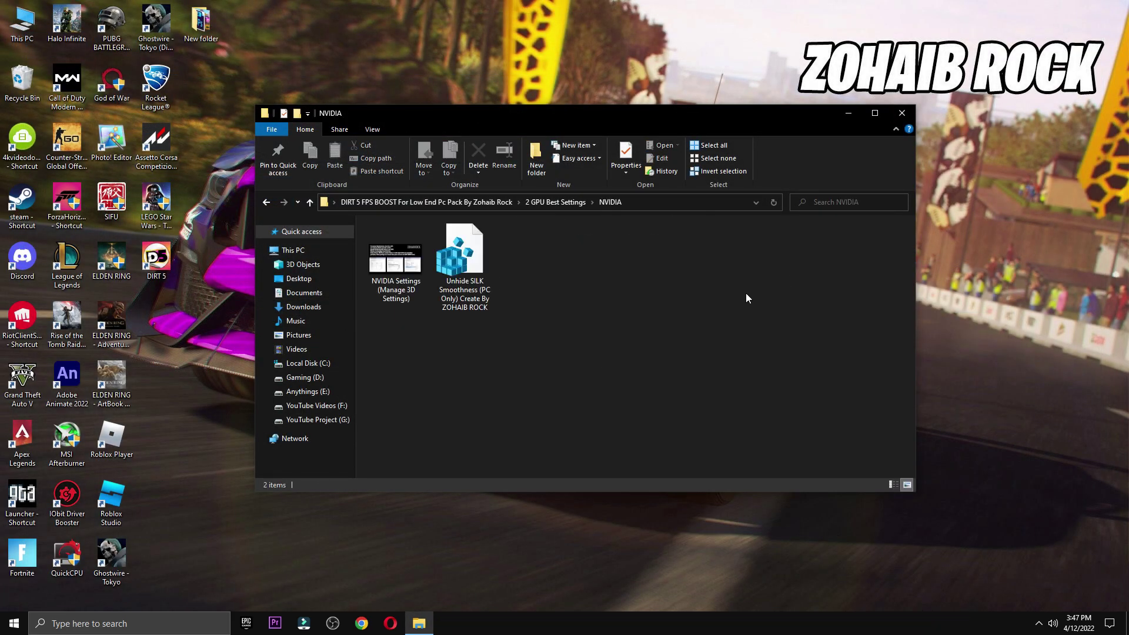
{"action": "double_click", "coordinate": [380, 271]}
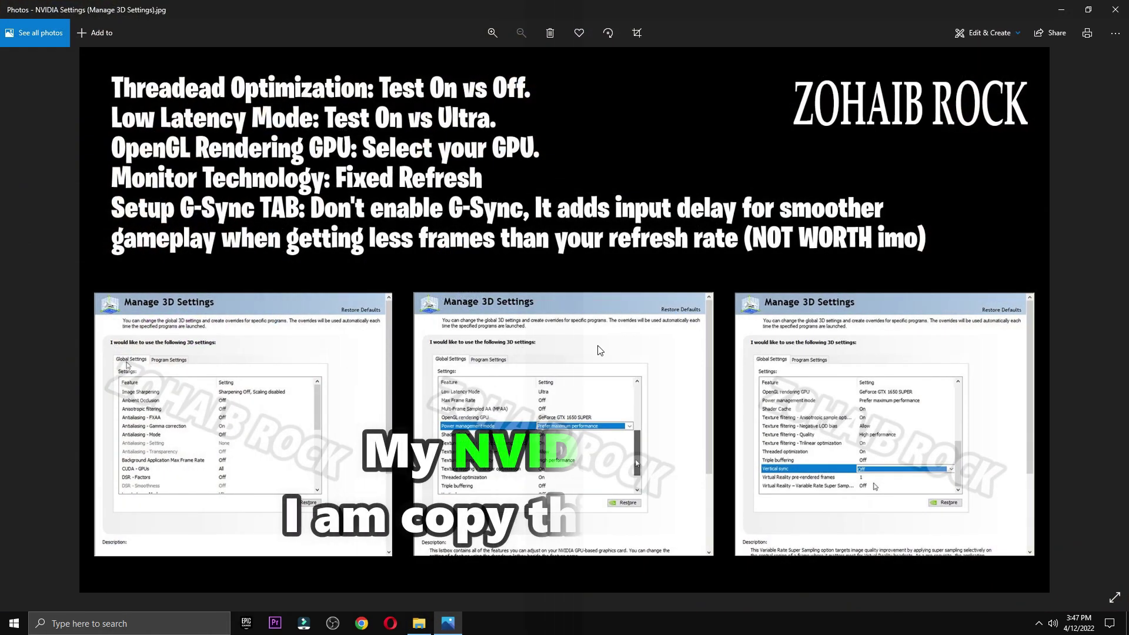
{"action": "key", "text": "alt+F4"}
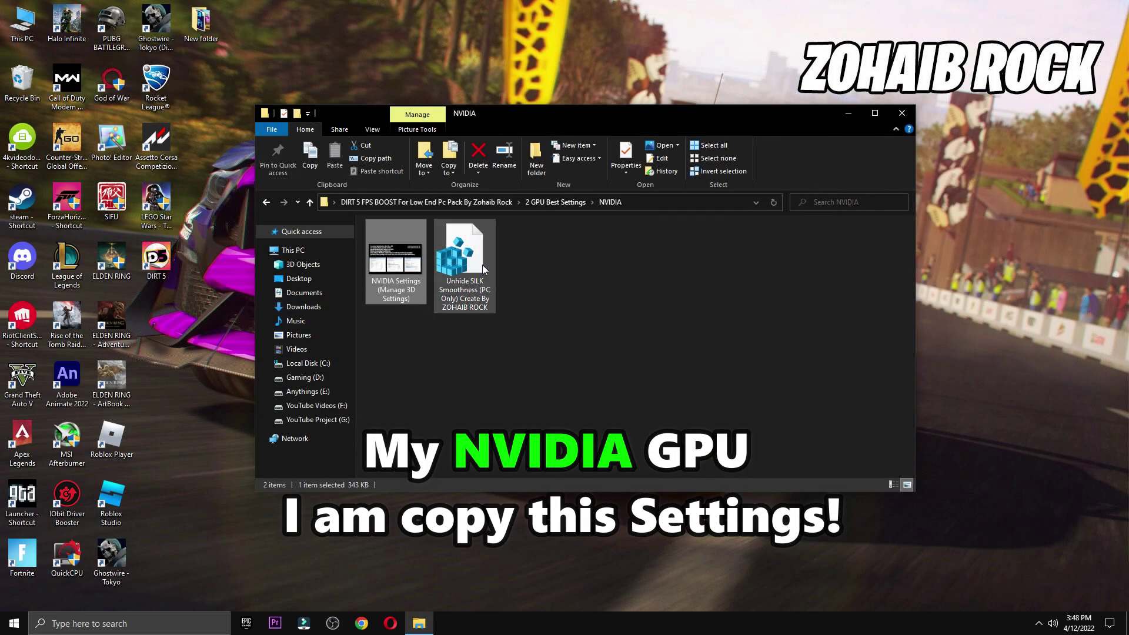
- Close the NVIDIA folder, open NVIDIA Control Panel, and review the full list of global settings under Manage 3D Settings
{"action": "right_click", "coordinate": [976, 178]}
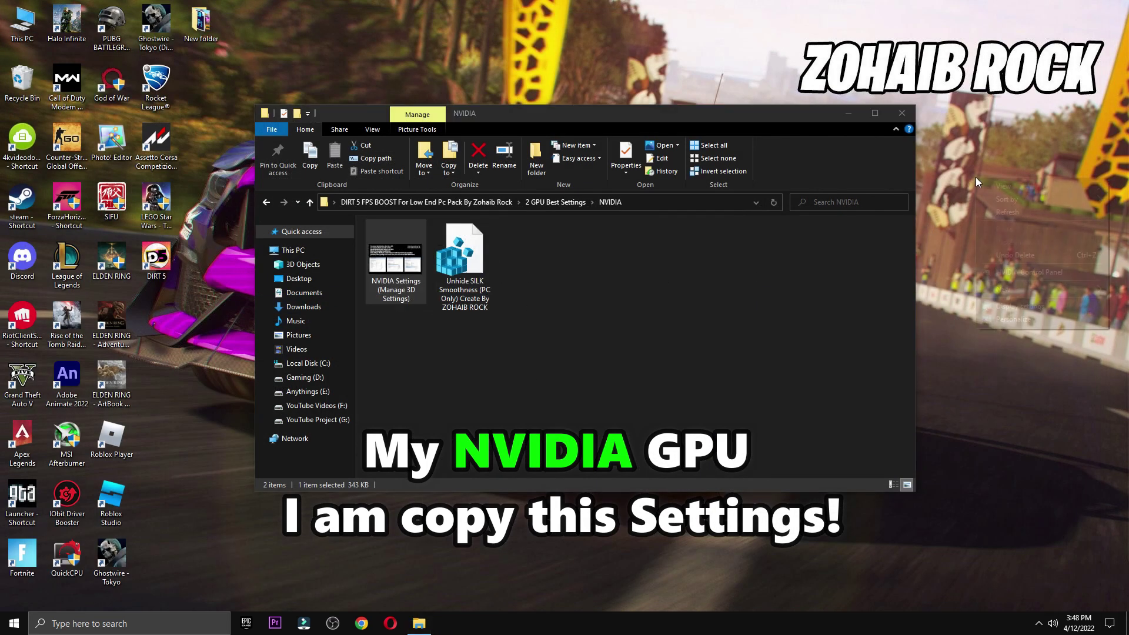
{"action": "left_click", "coordinate": [1017, 272]}
{"action": "left_click", "coordinate": [903, 115]}
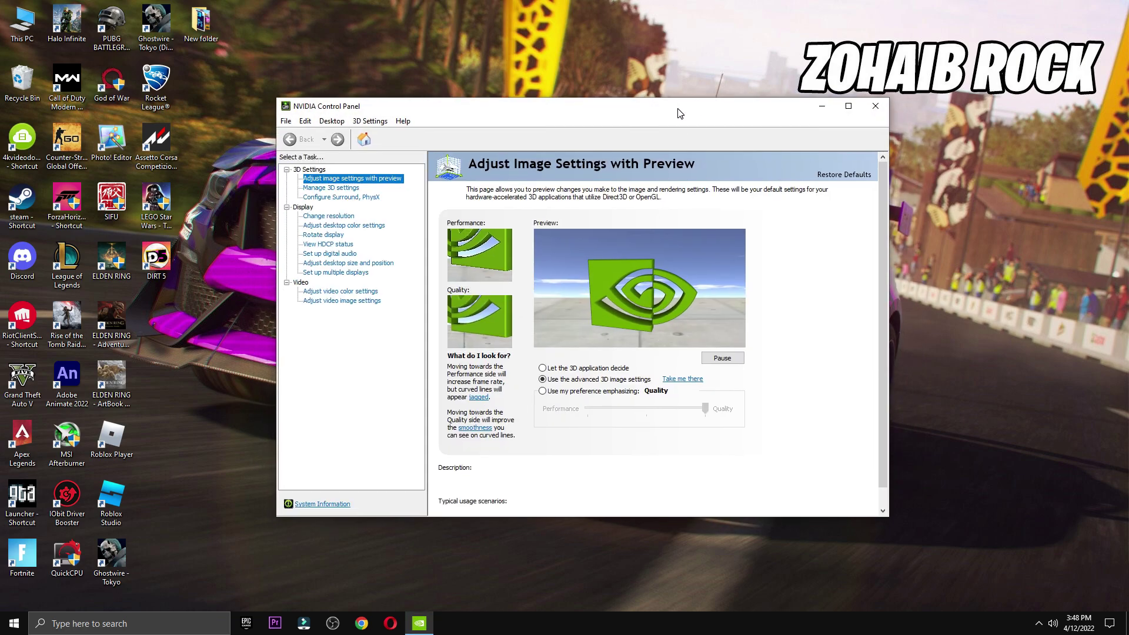
{"action": "mouse_move", "coordinate": [566, 381]}
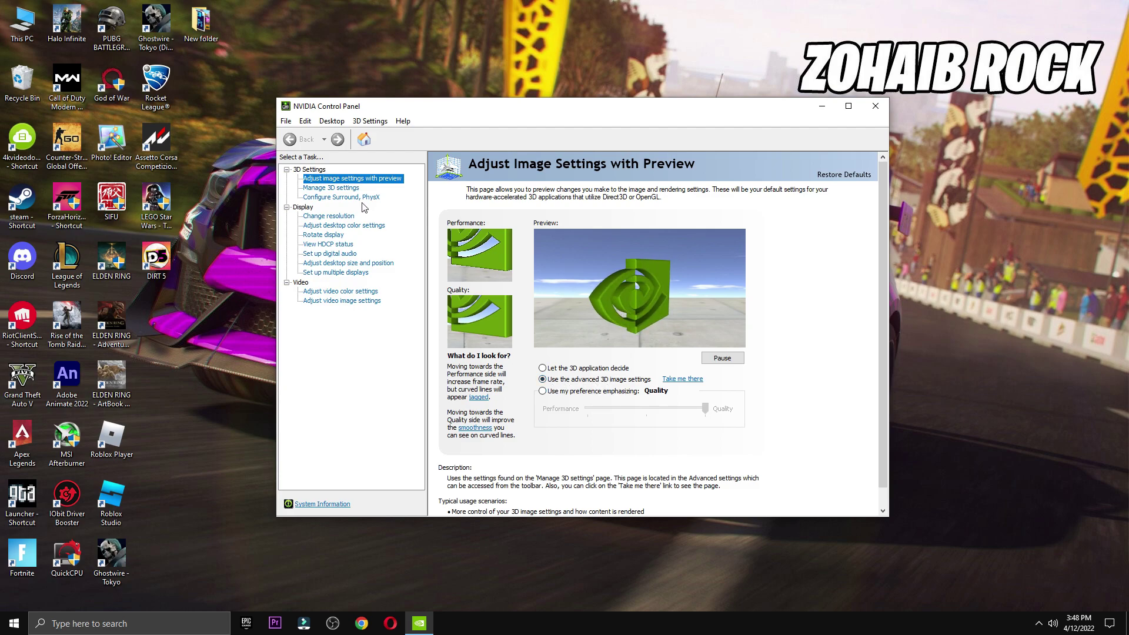
{"action": "left_click", "coordinate": [323, 189]}
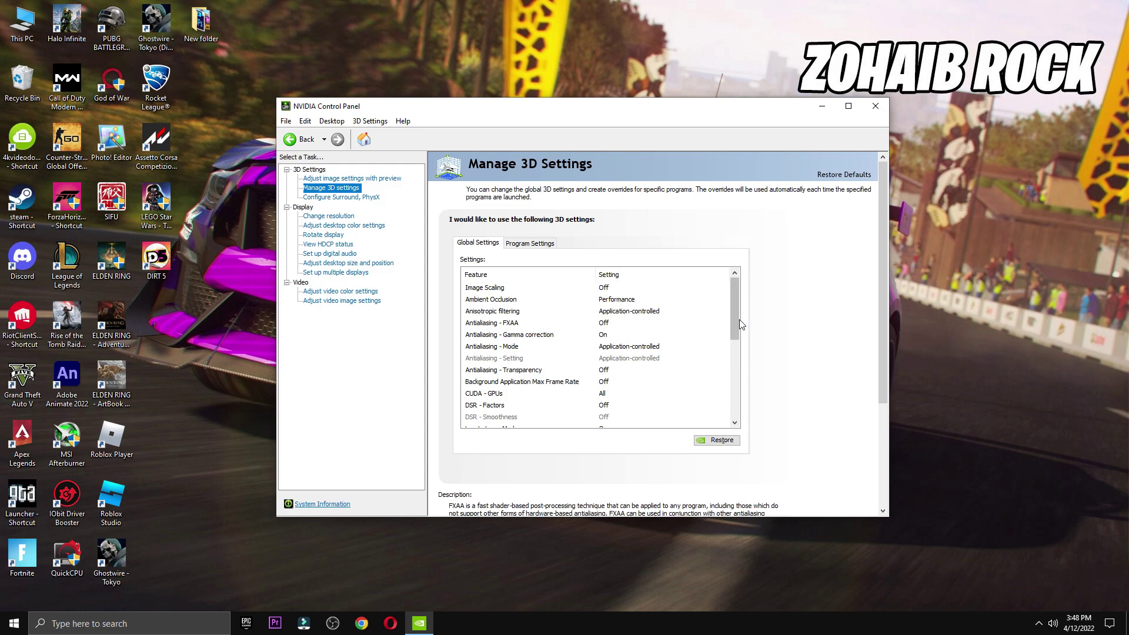
{"action": "scroll", "coordinate": [740, 325], "scroll_direction": "down", "scroll_amount": 5}
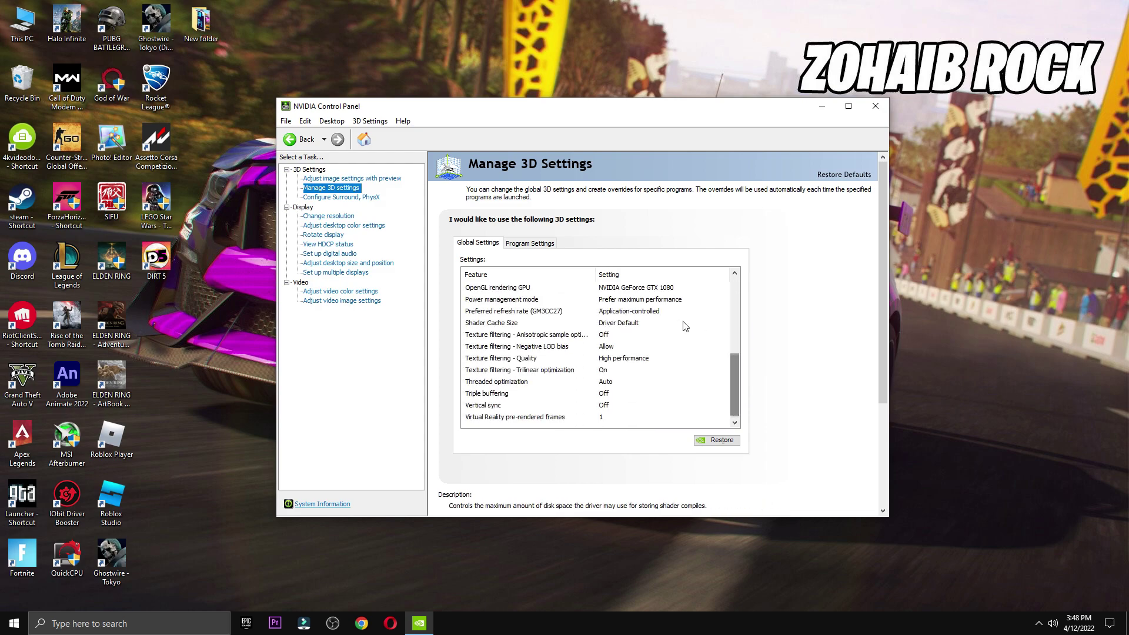
{"action": "left_click_drag", "start_coordinate": [732, 378], "coordinate": [734, 389]}
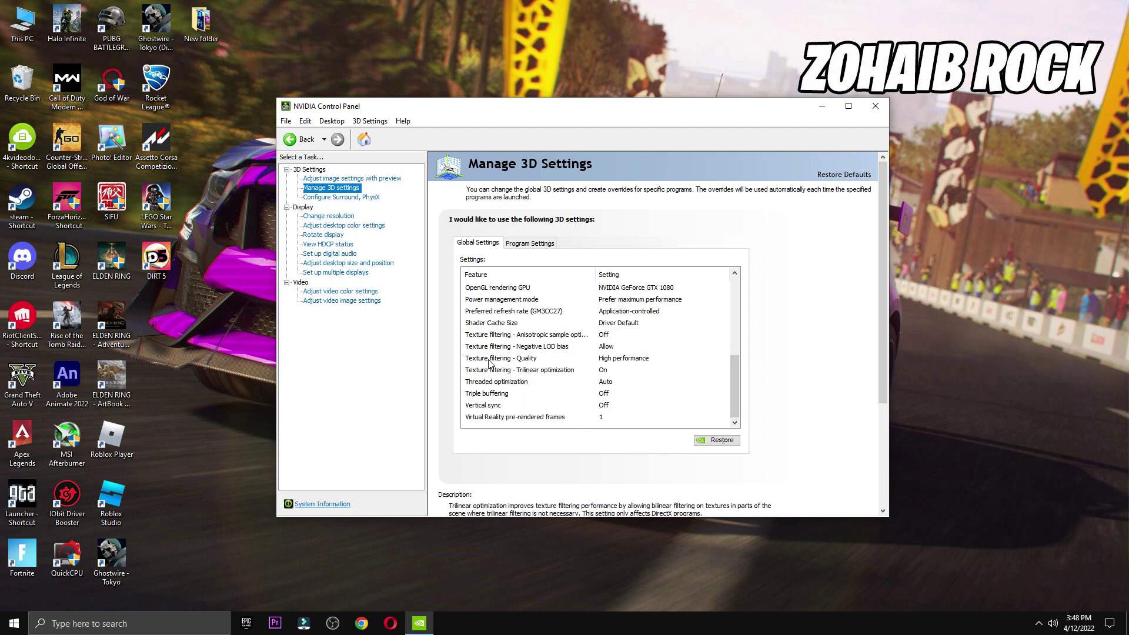
- Set the PhysX processor to NVIDIA GeForce GTX 1080
{"action": "left_click", "coordinate": [359, 199]}
{"action": "left_click", "coordinate": [674, 264]}
{"action": "left_click", "coordinate": [680, 284]}
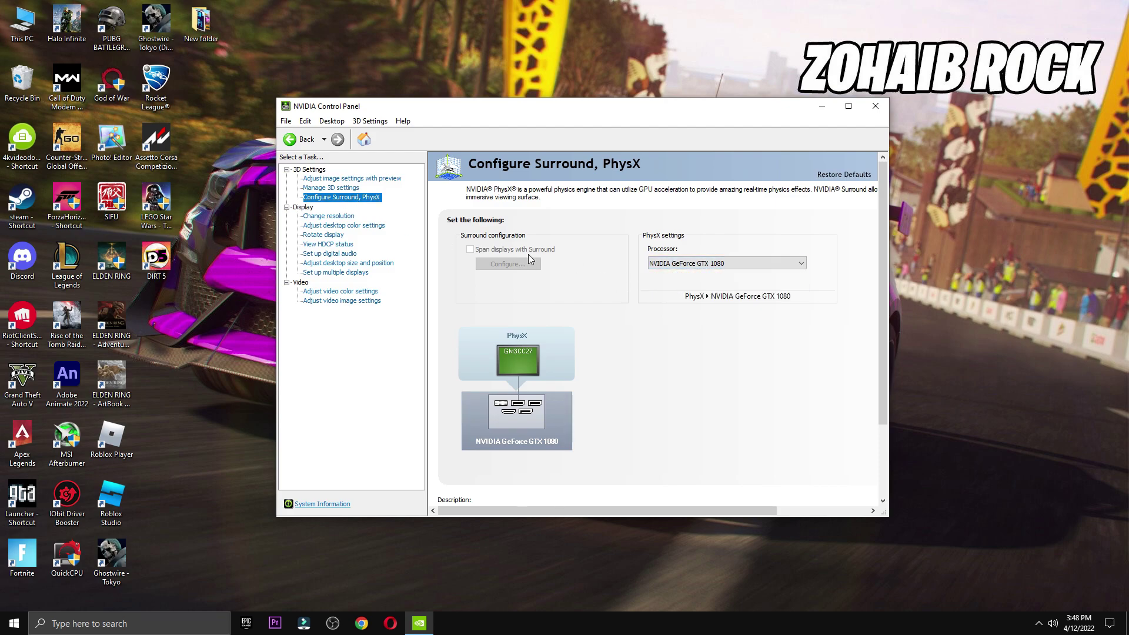
- Set the display's refresh rate to 165Hz with NVIDIA color settings and Full output dynamic range, keep the changes, and close NVIDIA Control Panel
{"action": "left_click", "coordinate": [333, 216]}
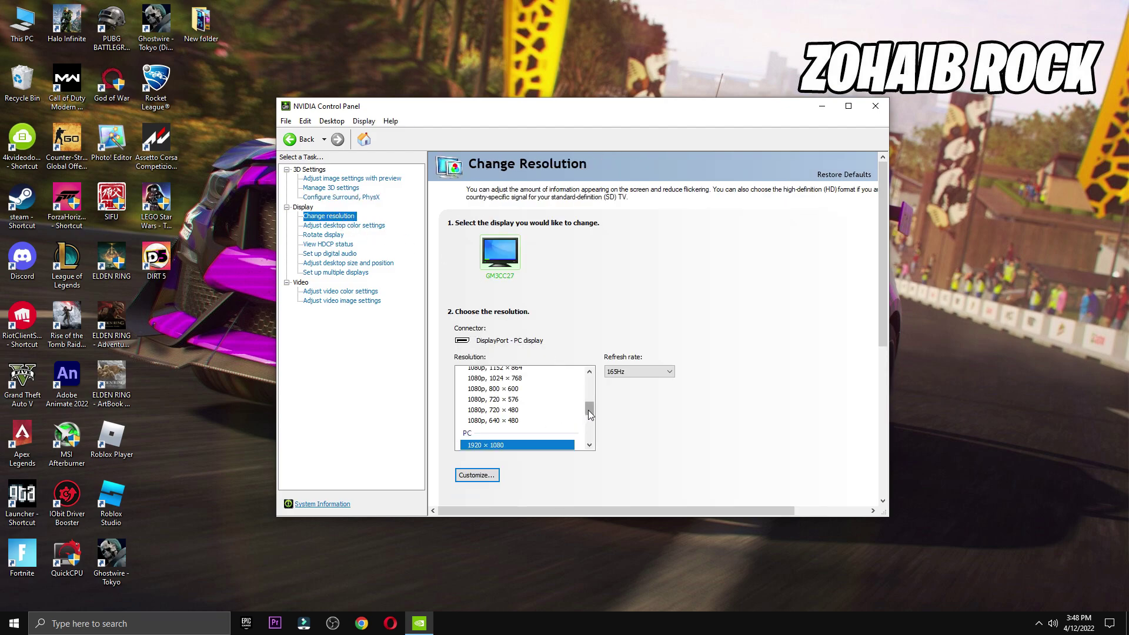
{"action": "scroll", "coordinate": [590, 414], "scroll_direction": "down", "scroll_amount": 1}
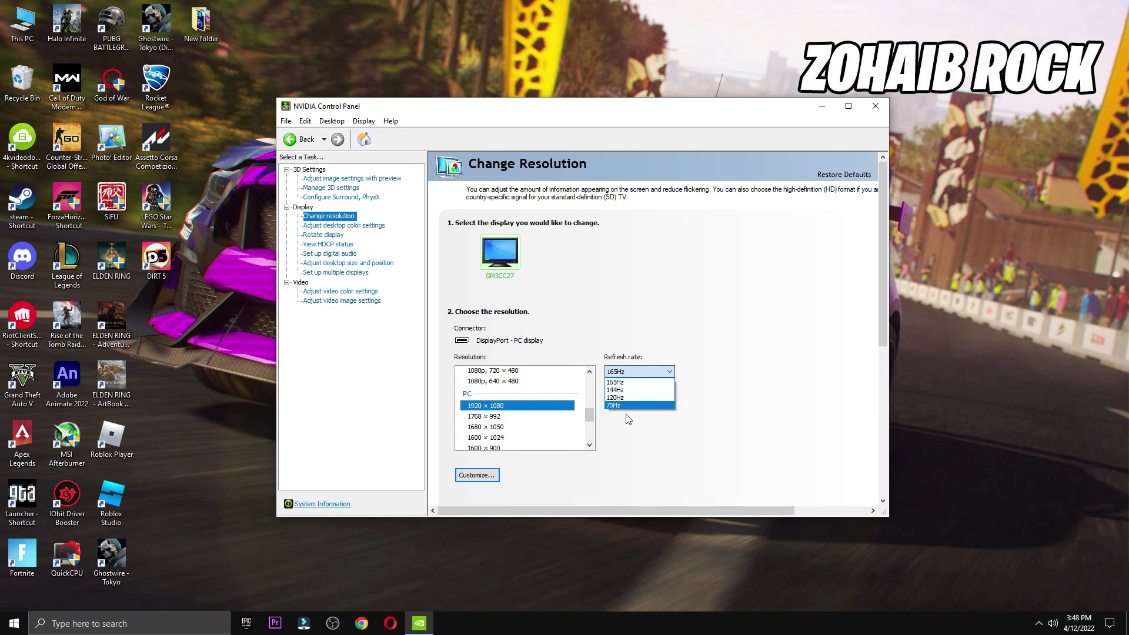
{"action": "left_click", "coordinate": [632, 382]}
{"action": "left_click_drag", "start_coordinate": [883, 294], "coordinate": [883, 398]}
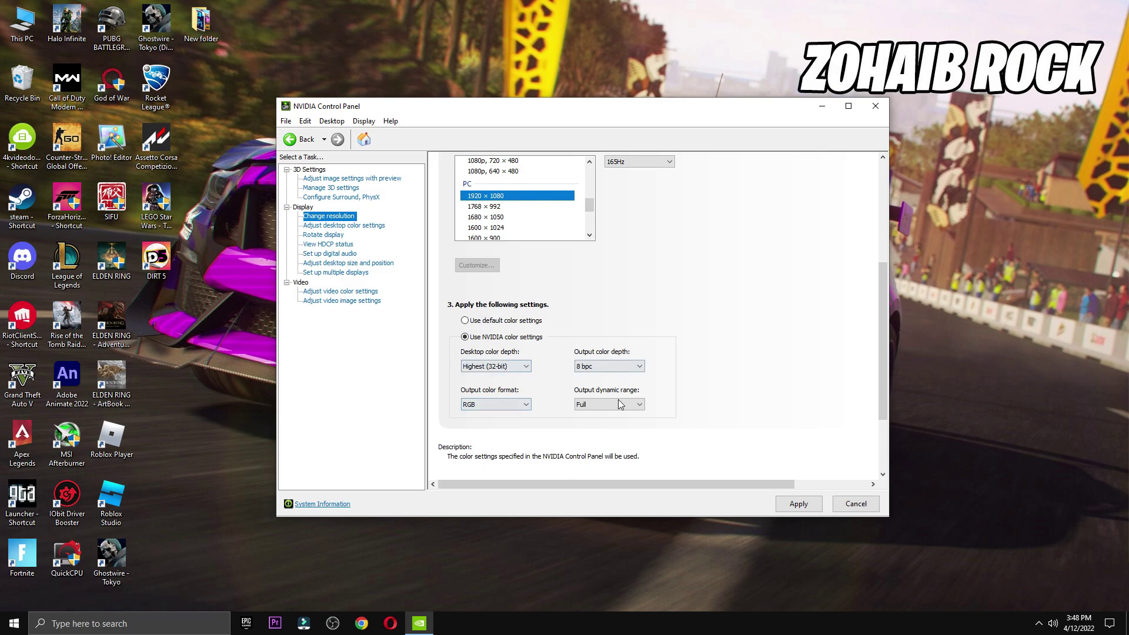
{"action": "mouse_move", "coordinate": [614, 401]}
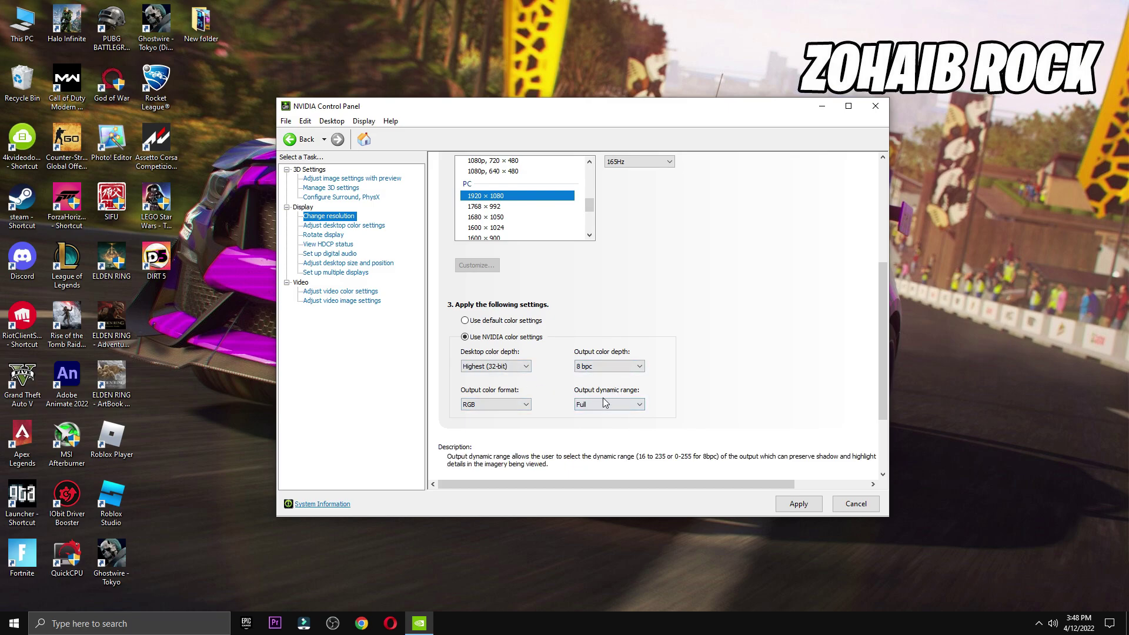
{"action": "left_click", "coordinate": [368, 179]}
{"action": "left_click", "coordinate": [799, 504]}
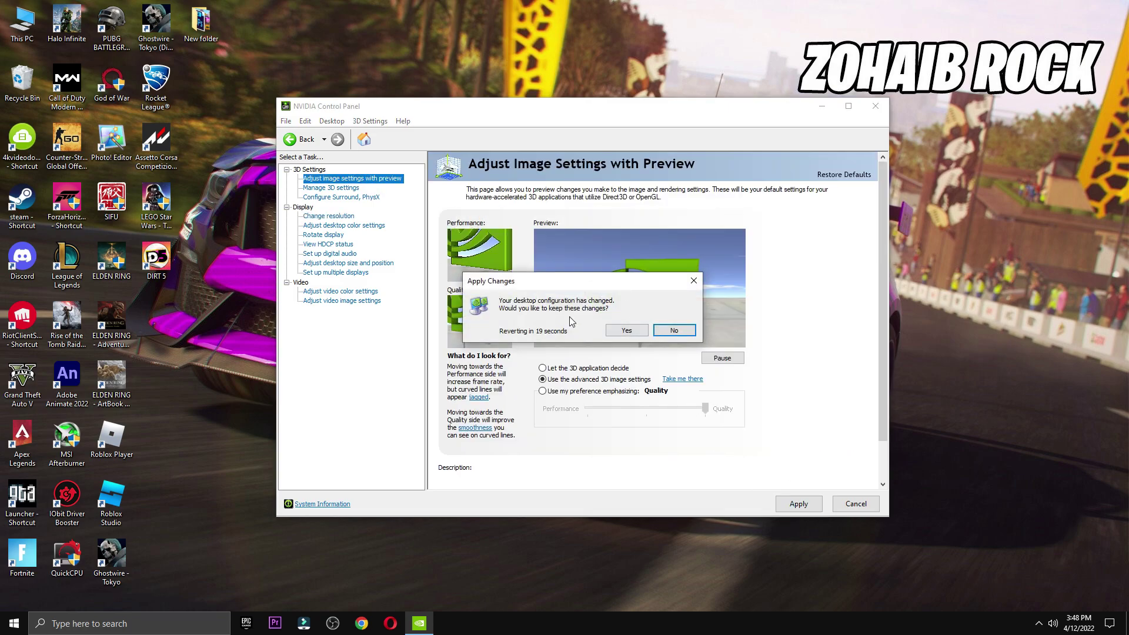
{"action": "left_click", "coordinate": [626, 331]}
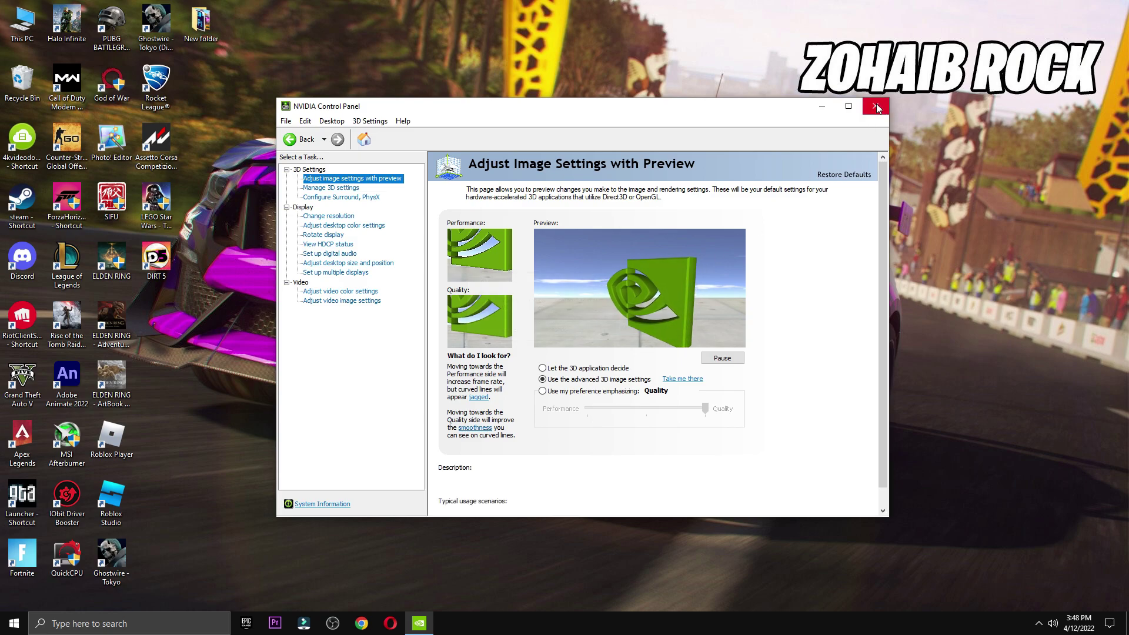
{"action": "left_click", "coordinate": [875, 105]}
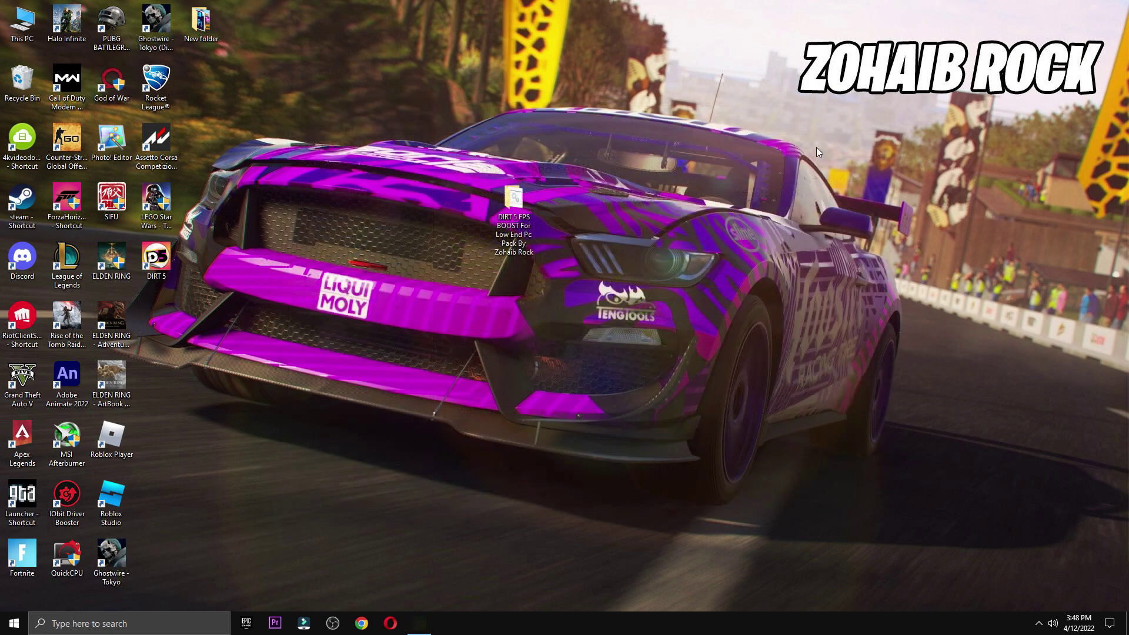
- Open Device Manager through This PC's Computer Management and automatically search for an updated NVIDIA GeForce GTX 1080 driver
{"action": "right_click", "coordinate": [14, 28]}
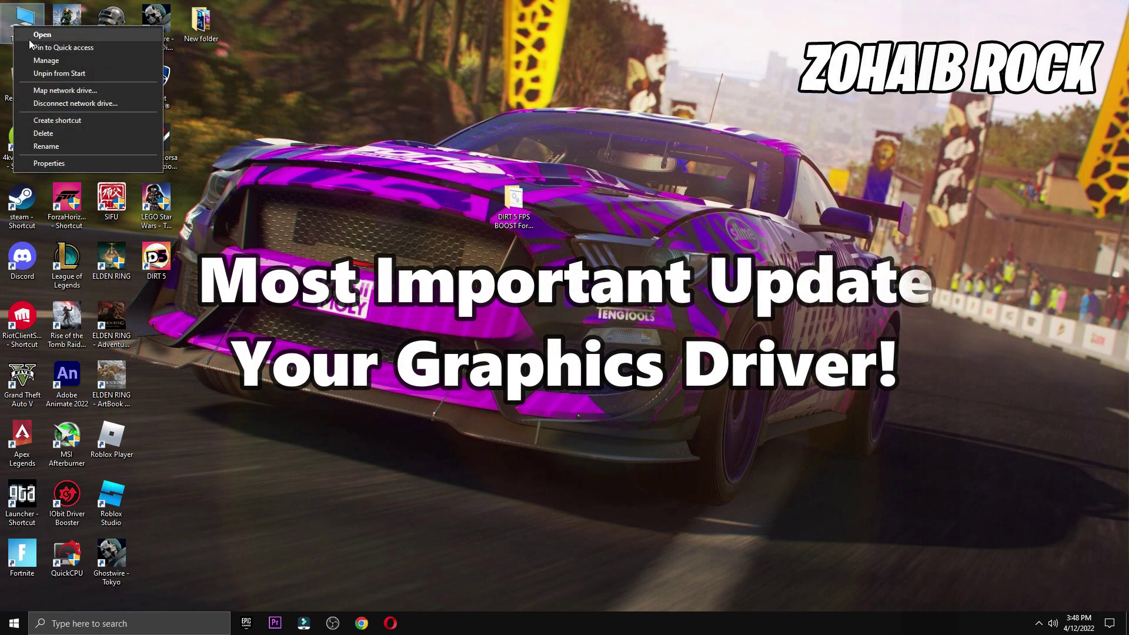
{"action": "left_click", "coordinate": [64, 61]}
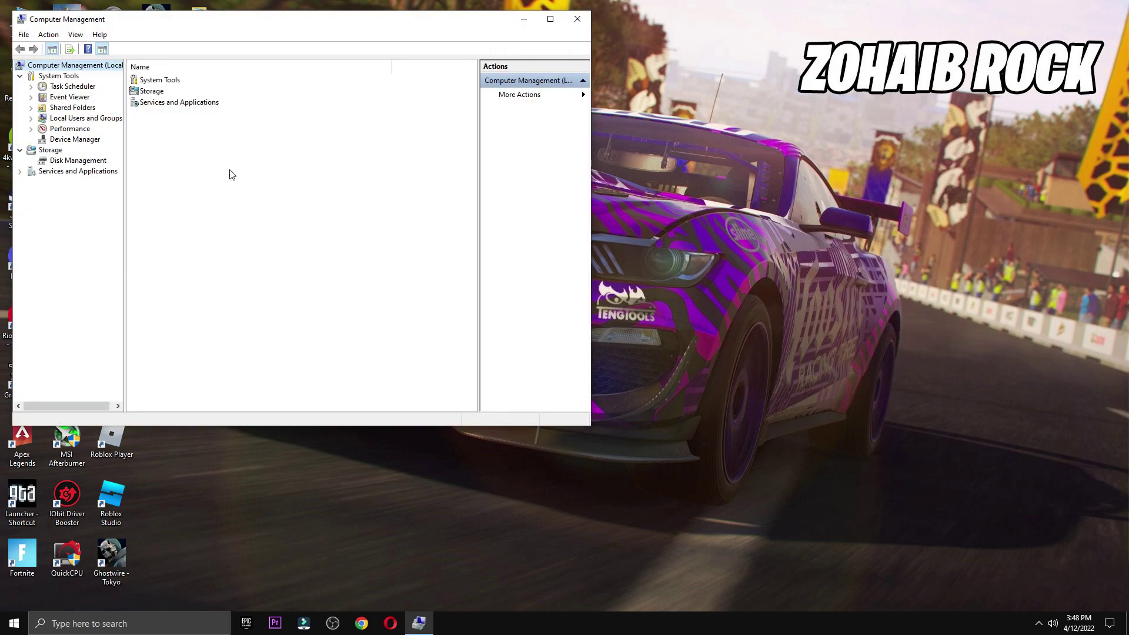
{"action": "left_click", "coordinate": [108, 142]}
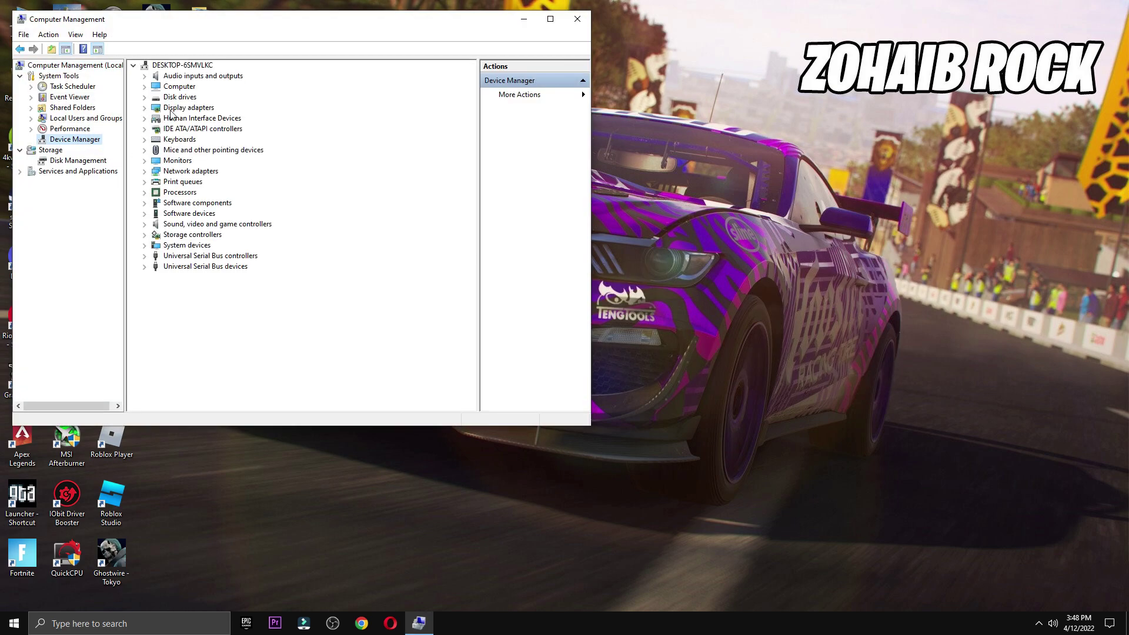
{"action": "double_click", "coordinate": [189, 108]}
{"action": "right_click", "coordinate": [253, 118]}
{"action": "left_click", "coordinate": [281, 129]}
{"action": "left_click", "coordinate": [288, 191]}
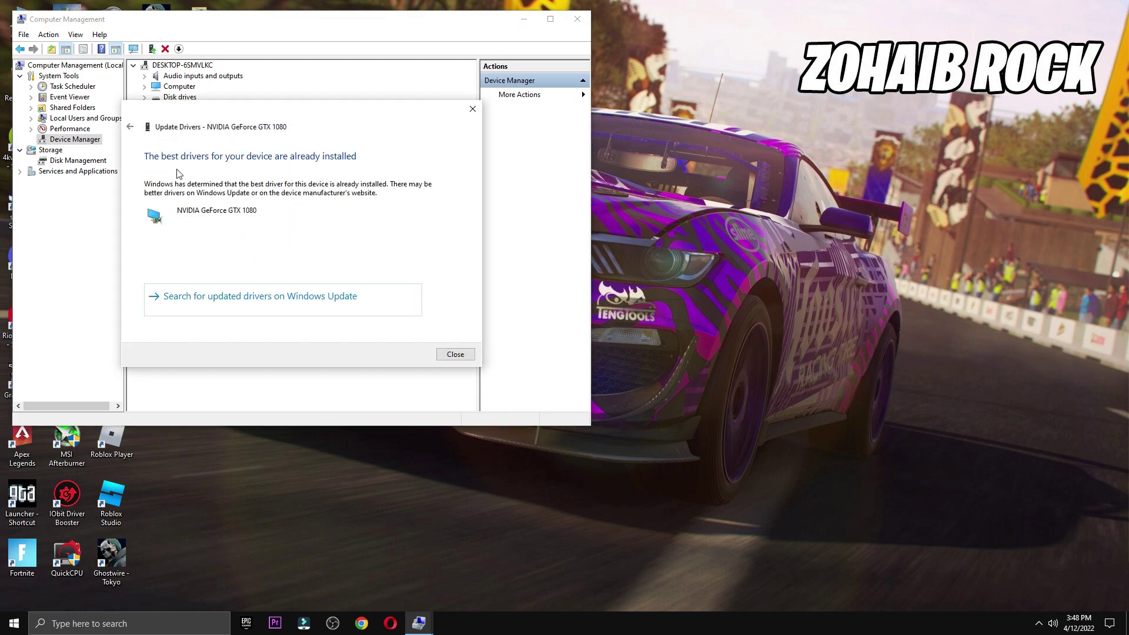
{"action": "left_click", "coordinate": [473, 110]}
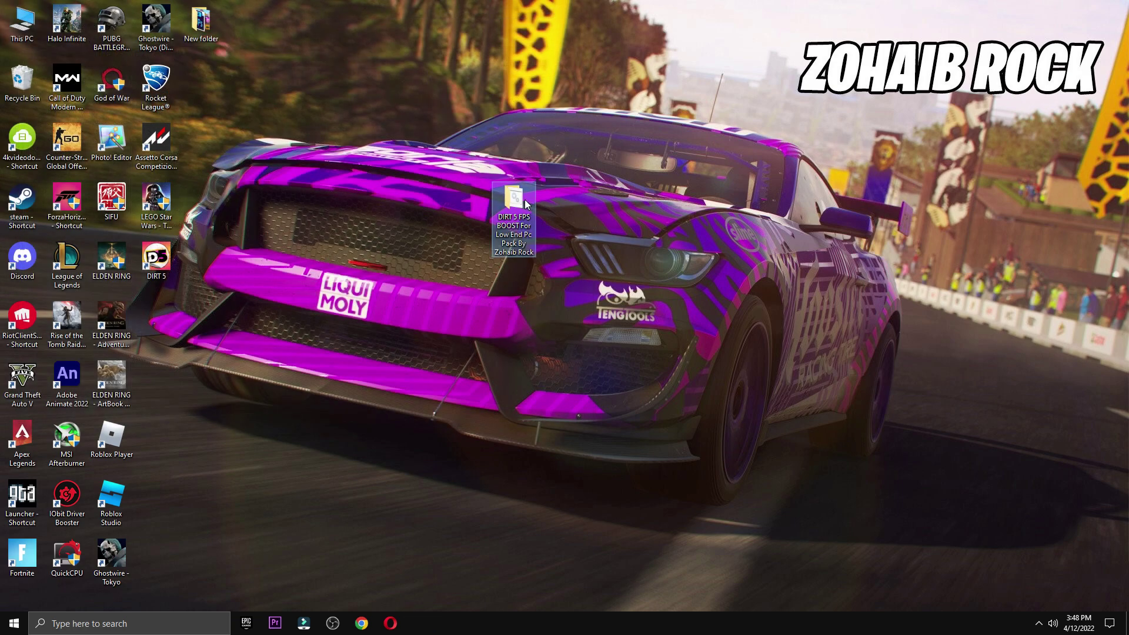
- Open the FPS boost pack's 3 Power Plan folder and go to the 64bit installer folder inside Quick-CPU
{"action": "double_click", "coordinate": [513, 214]}
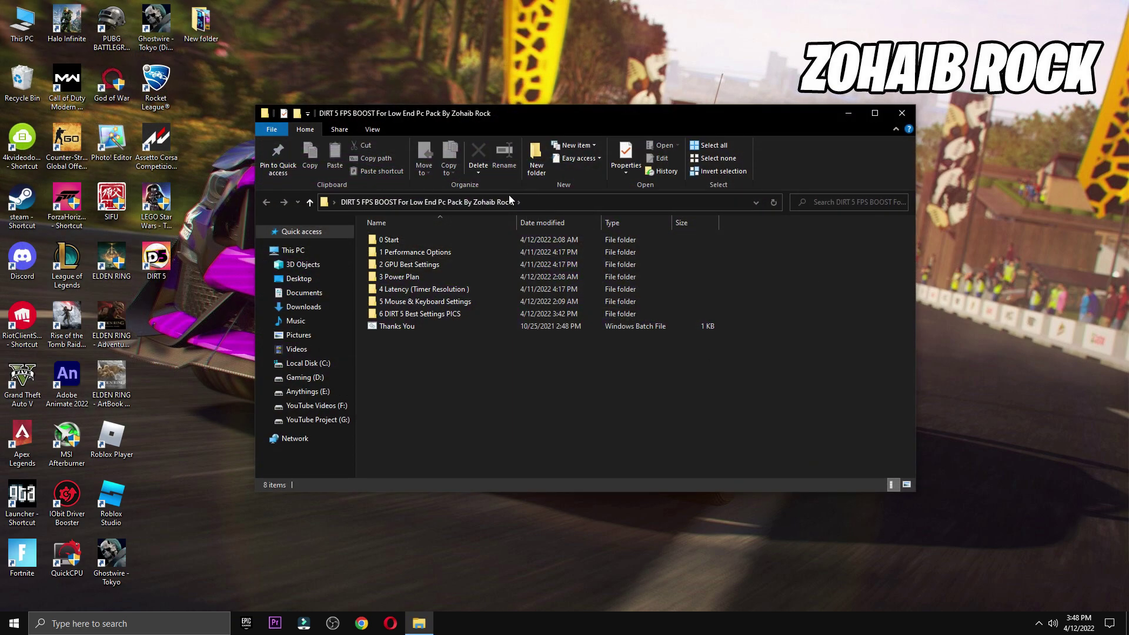
{"action": "left_click", "coordinate": [406, 278]}
{"action": "double_click", "coordinate": [406, 279]}
{"action": "double_click", "coordinate": [401, 243]}
{"action": "double_click", "coordinate": [394, 252]}
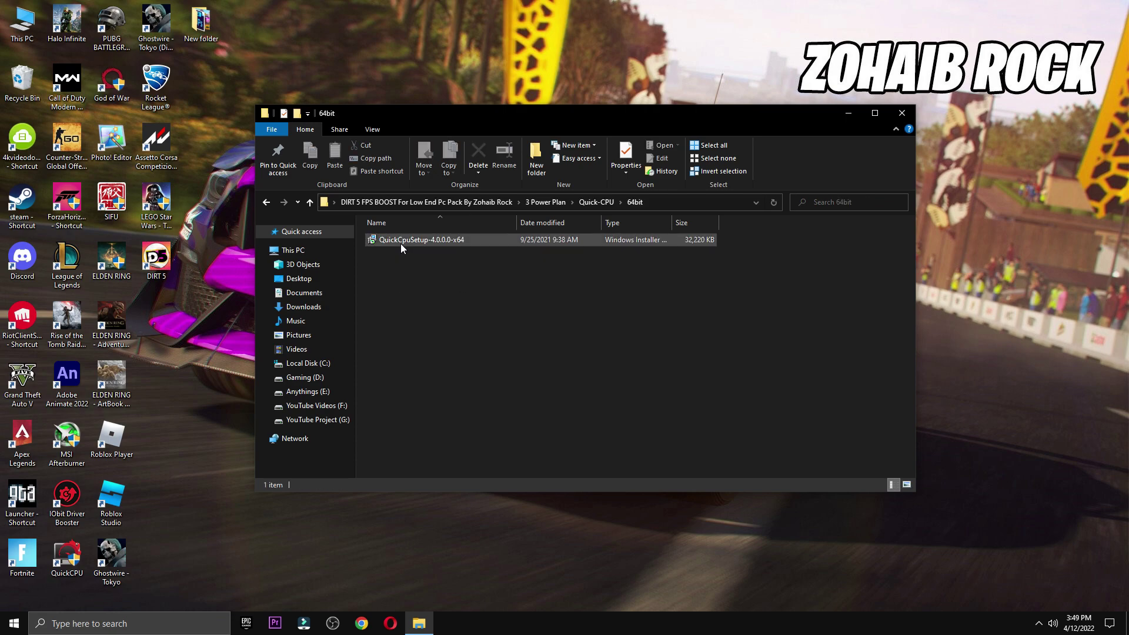
- Launch the installed QuickCPU with permission to make changes, close the folder window, and dismiss the new version notice
{"action": "double_click", "coordinate": [59, 556]}
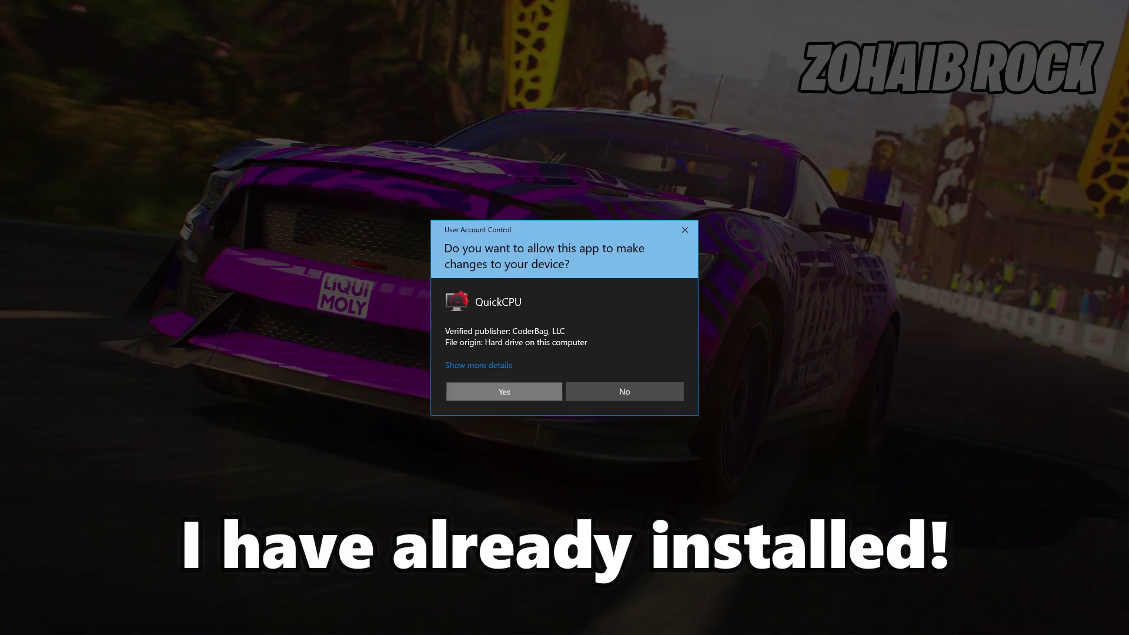
{"action": "left_click", "coordinate": [504, 392]}
{"action": "left_click", "coordinate": [903, 112]}
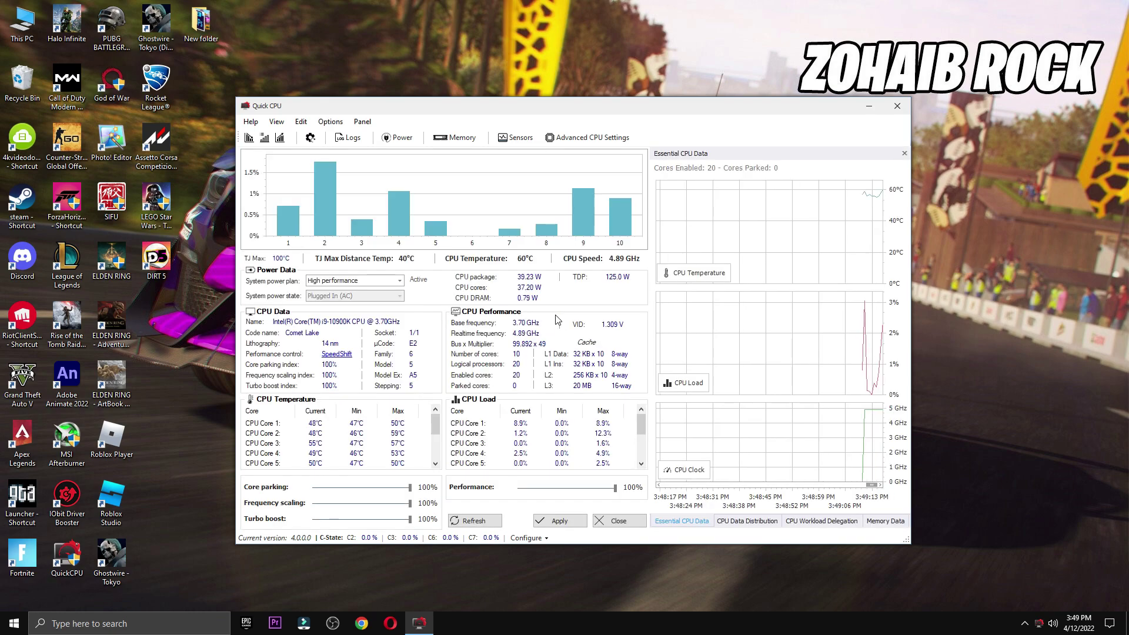
{"action": "left_click", "coordinate": [660, 366]}
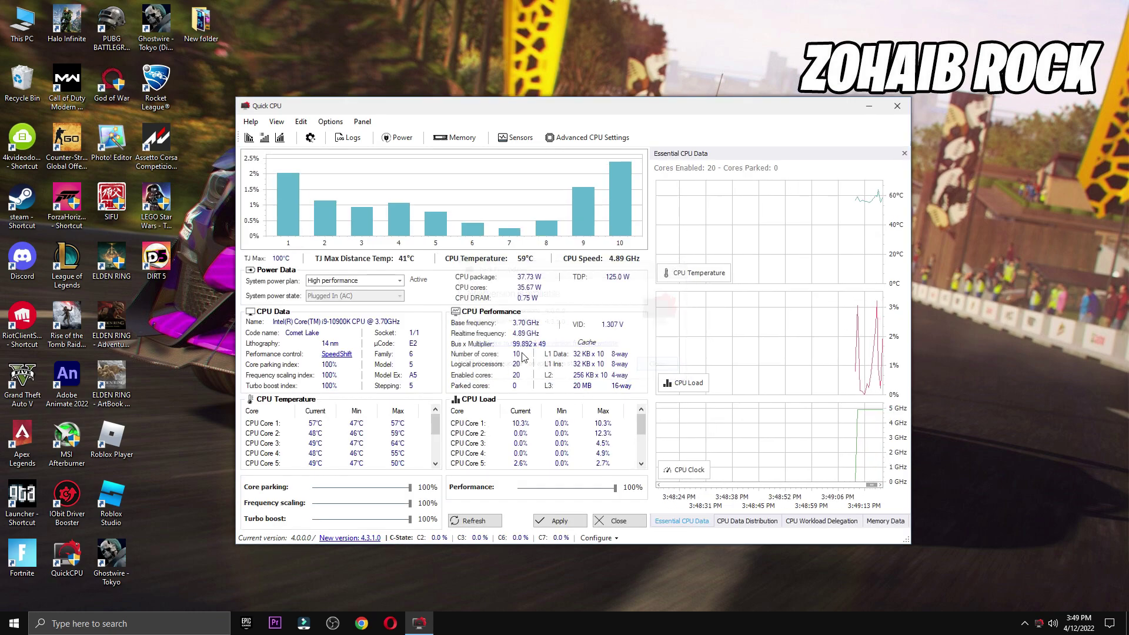
- Select the High performance system power plan and set core parking, frequency scaling and turbo boost to 100%
{"action": "left_click", "coordinate": [376, 281]}
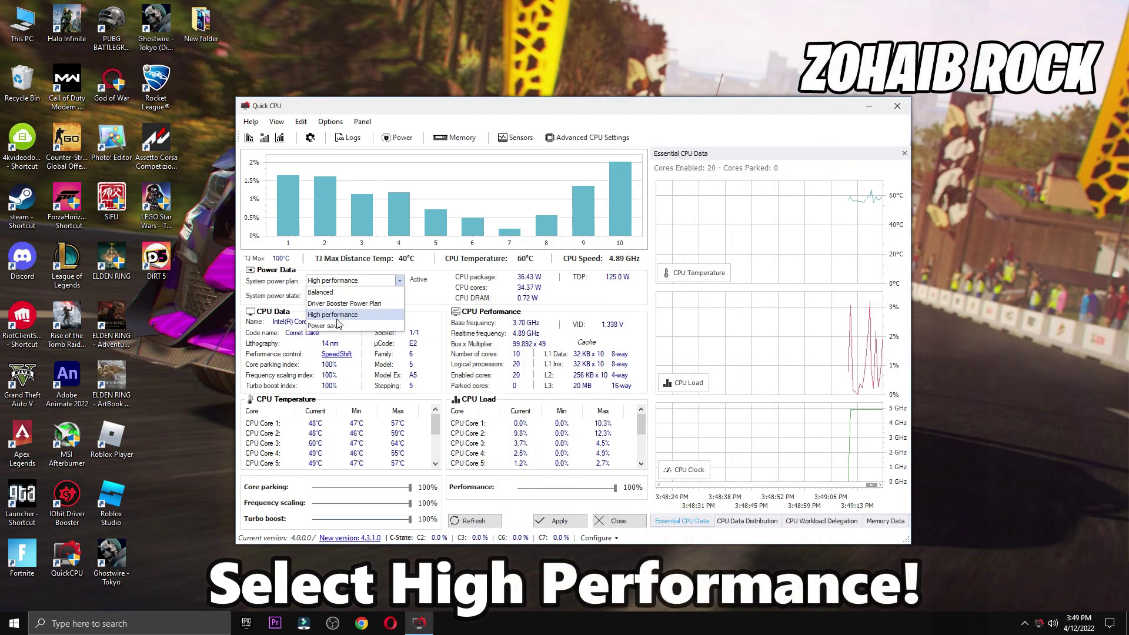
{"action": "left_click", "coordinate": [354, 359]}
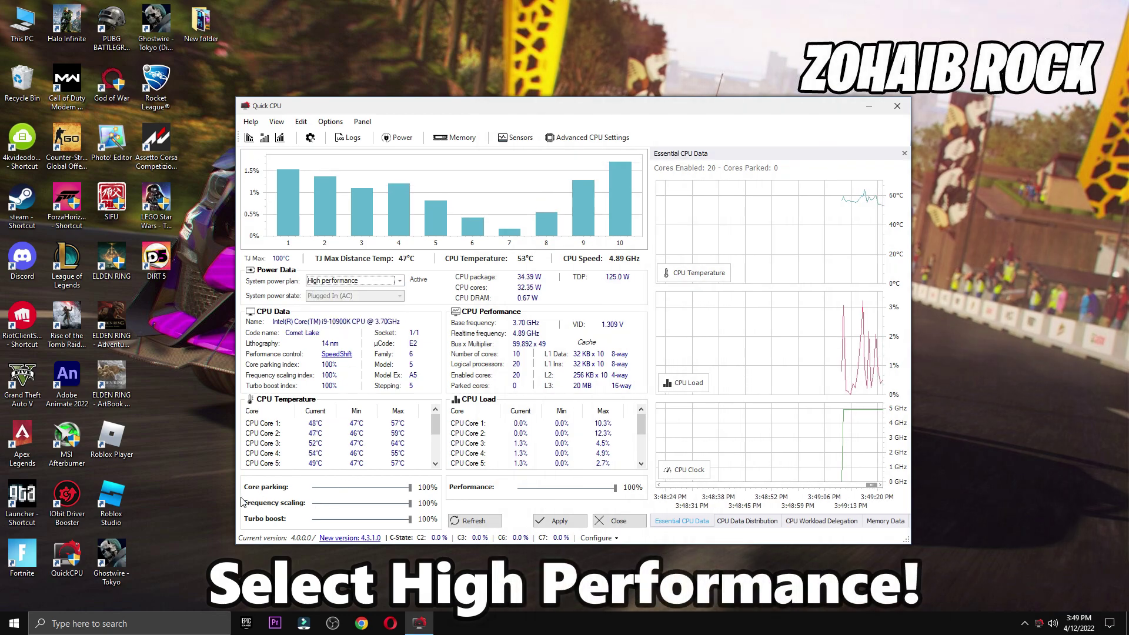
{"action": "left_click", "coordinate": [410, 488]}
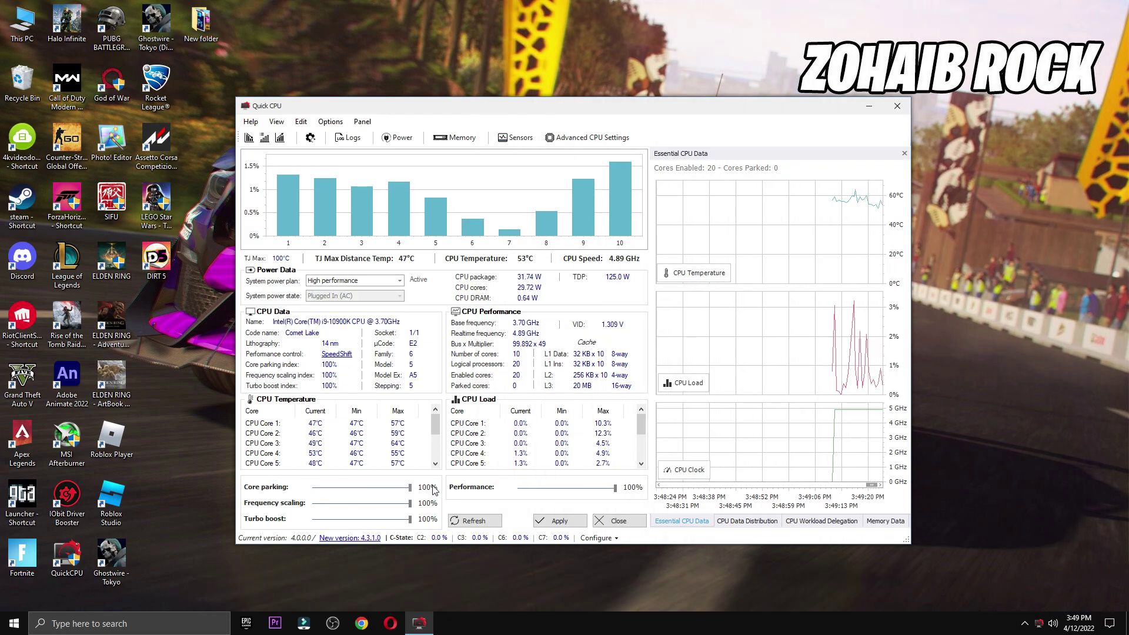
{"action": "left_click", "coordinate": [410, 504]}
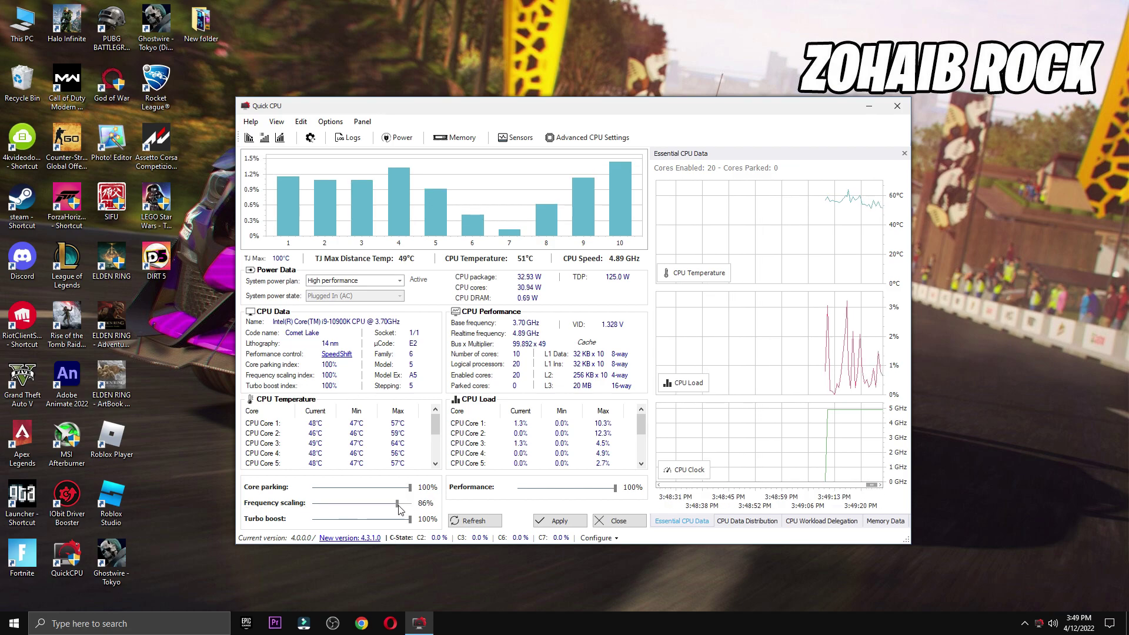
{"action": "left_click", "coordinate": [410, 520]}
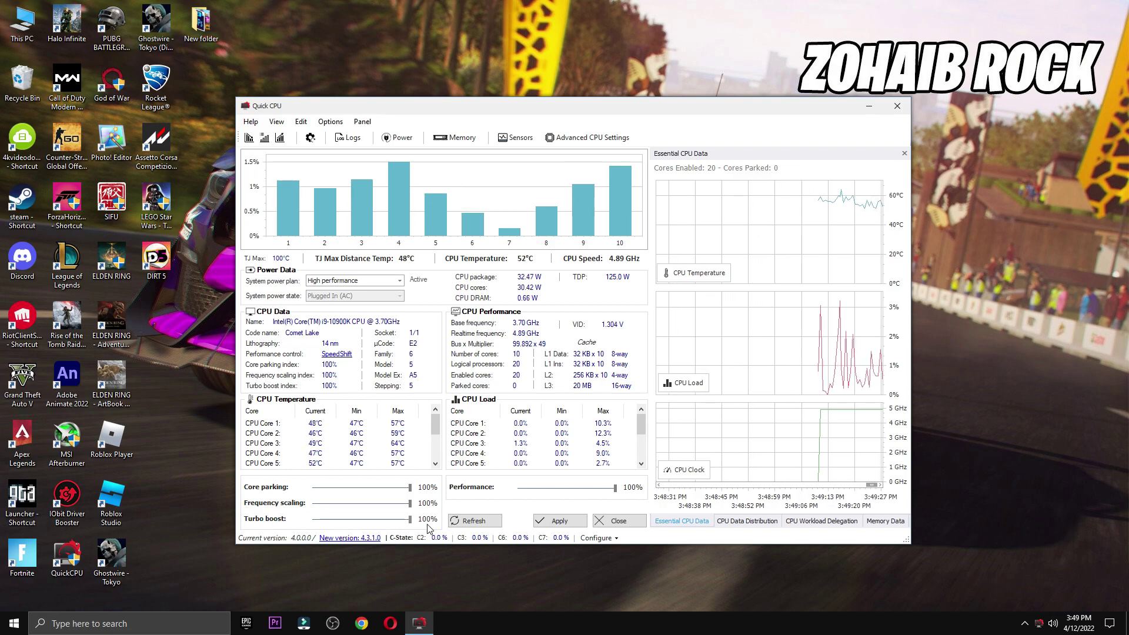
- Set the Performance level to 100%, apply the CPU settings, and close Quick CPU
{"action": "left_click_drag", "start_coordinate": [609, 492], "coordinate": [560, 488]}
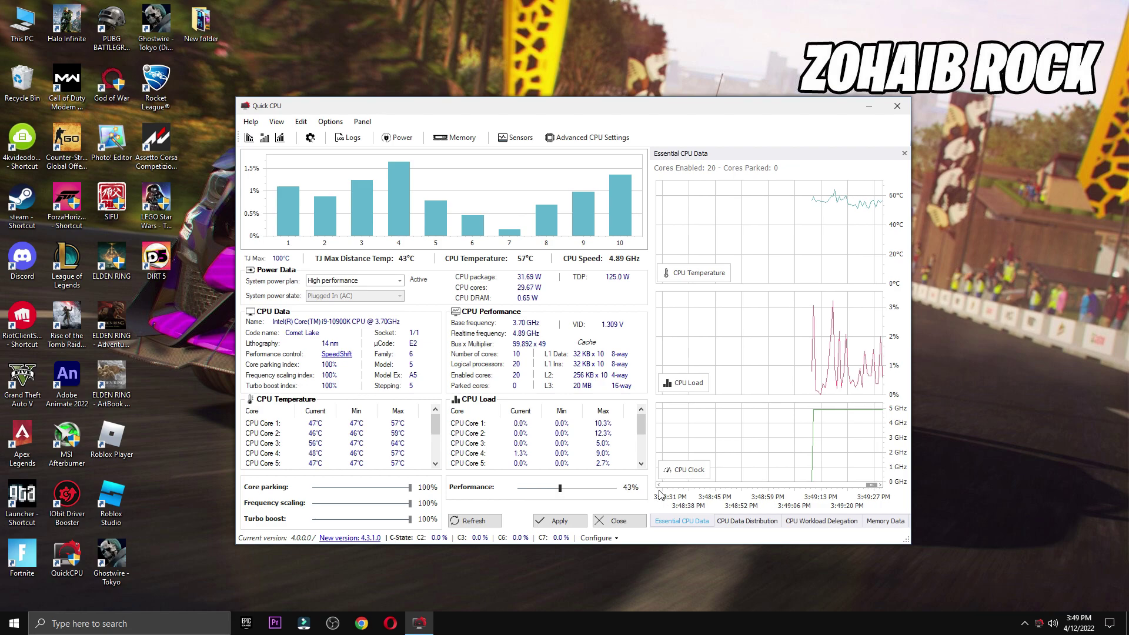
{"action": "left_click", "coordinate": [579, 521]}
{"action": "left_click", "coordinate": [629, 350]}
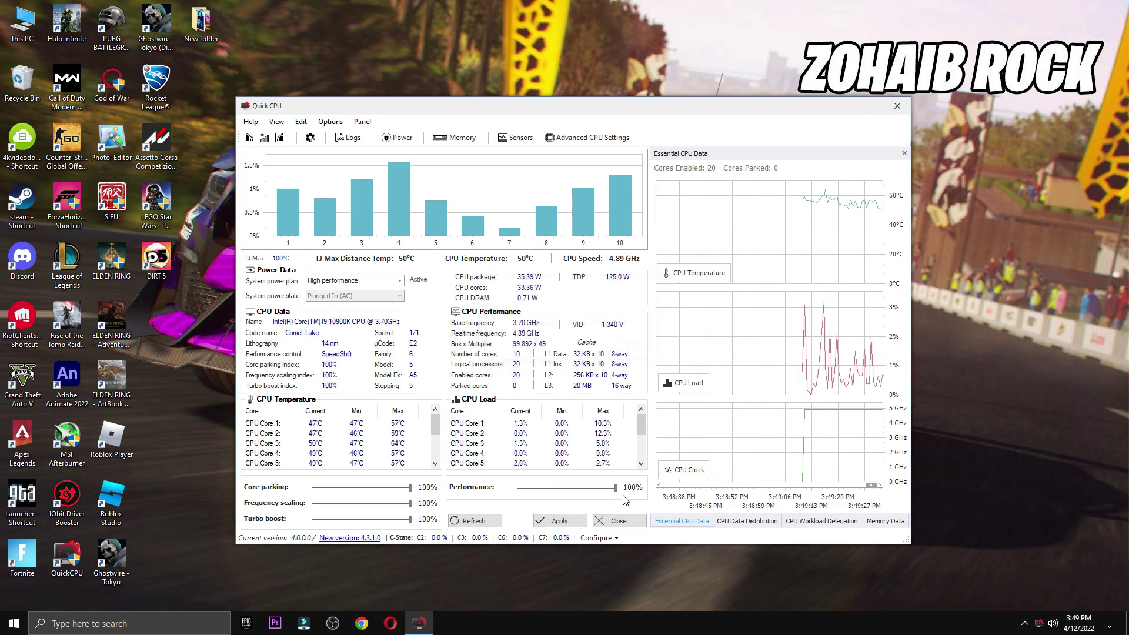
{"action": "left_click", "coordinate": [619, 521]}
- Search Windows for power, check in Power Options that the High performance plan is selected, and close the window
{"action": "left_click", "coordinate": [88, 624]}
{"action": "type", "text": "po"}
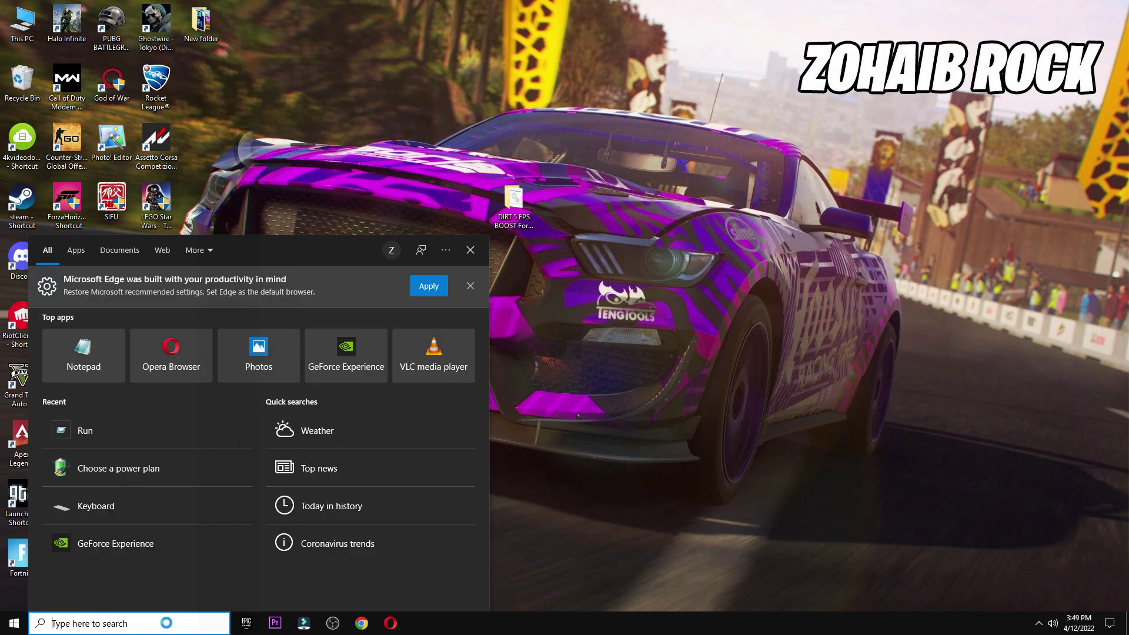
{"action": "type", "text": "wer"}
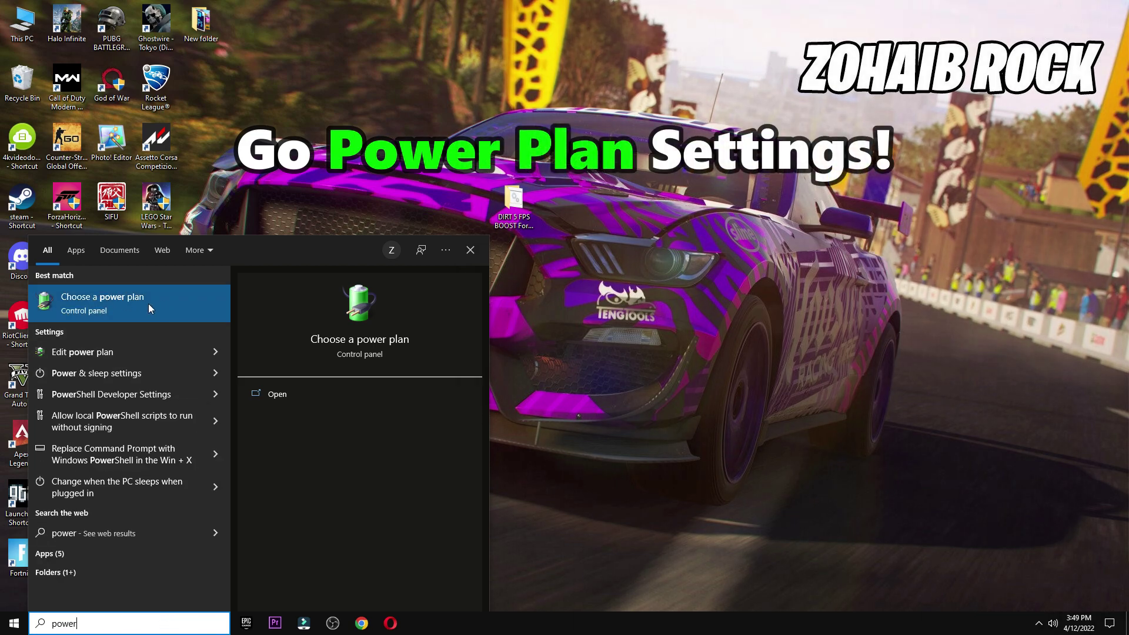
{"action": "left_click", "coordinate": [171, 302]}
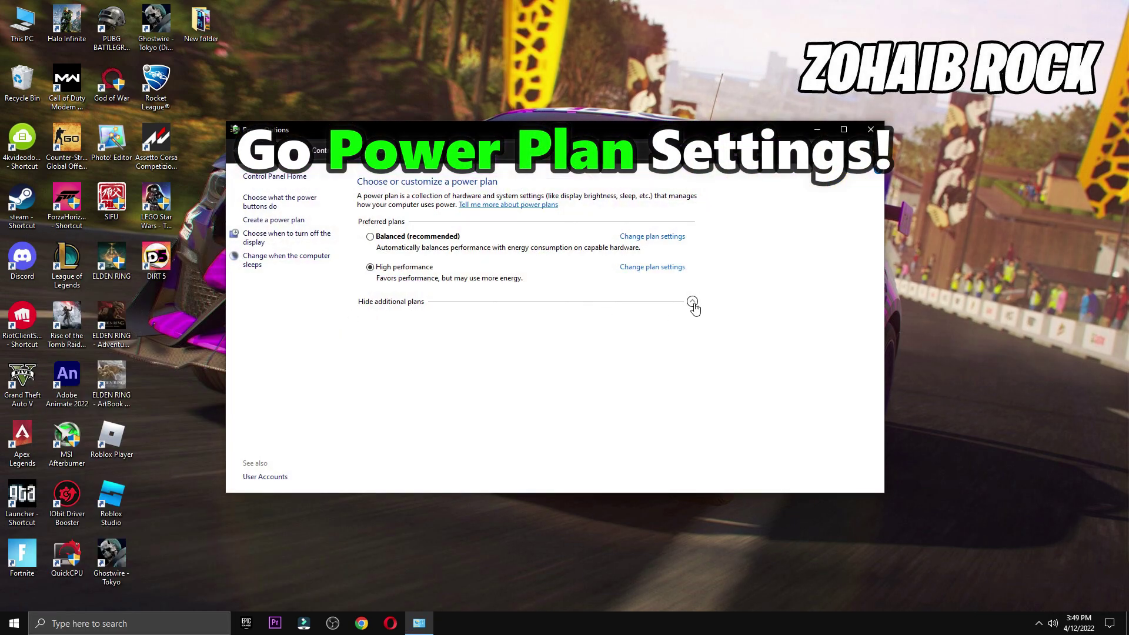
{"action": "left_click", "coordinate": [692, 302]}
{"action": "left_click", "coordinate": [675, 306]}
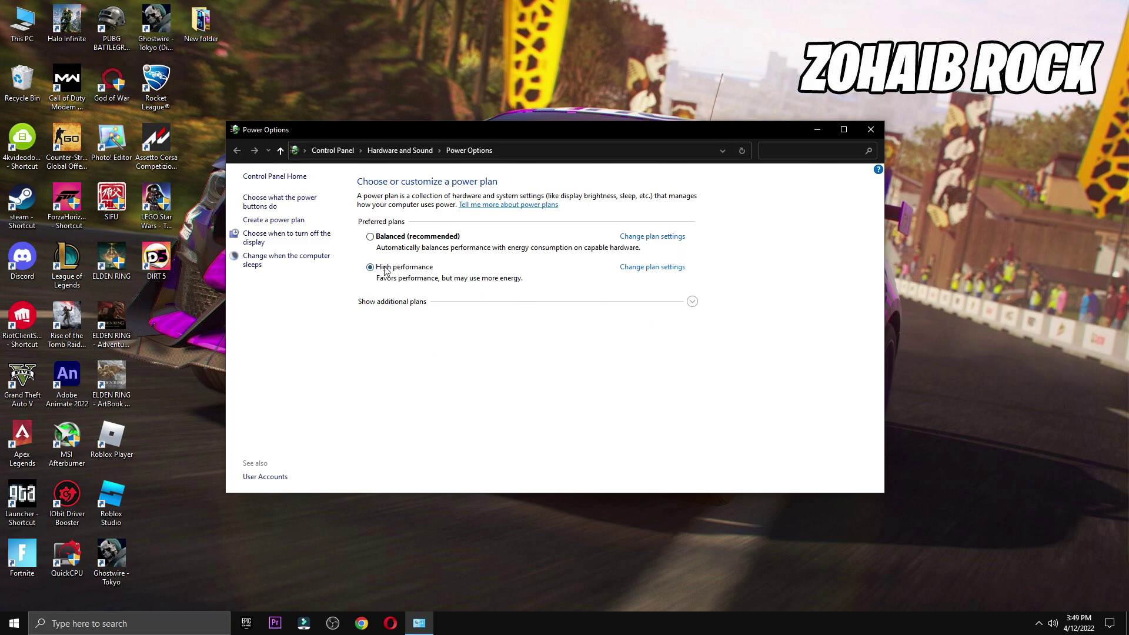
{"action": "left_click", "coordinate": [870, 130]}
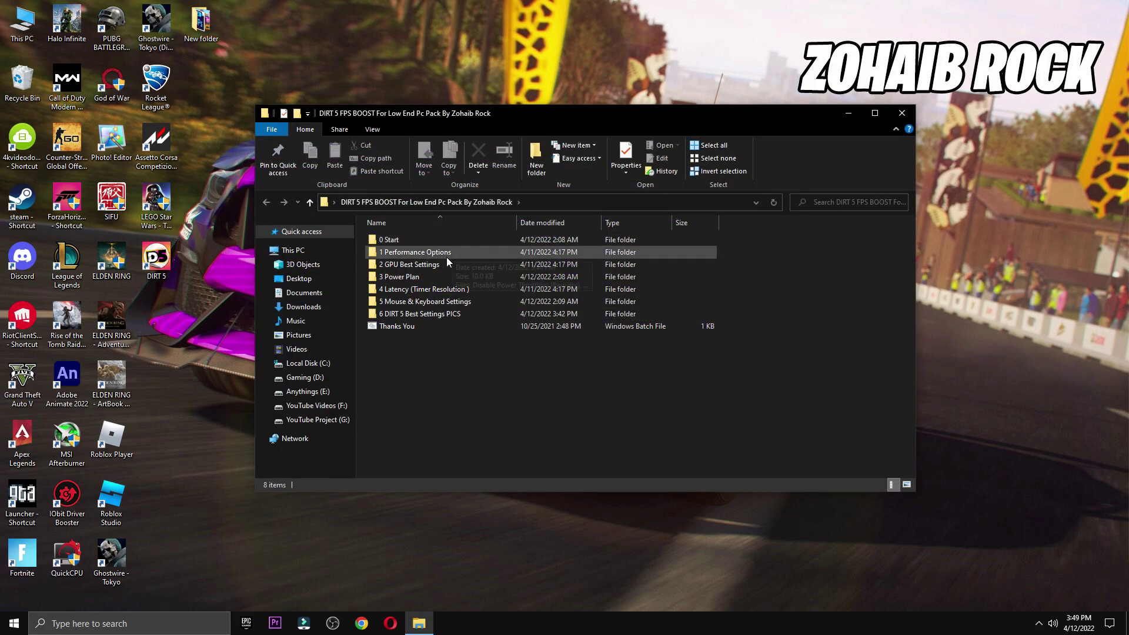
- Launch Timer Resolution from the 4 Latency (Timer Resolution ) folder, close the folder window, and leave the tool running minimized
{"action": "double_click", "coordinate": [427, 289]}
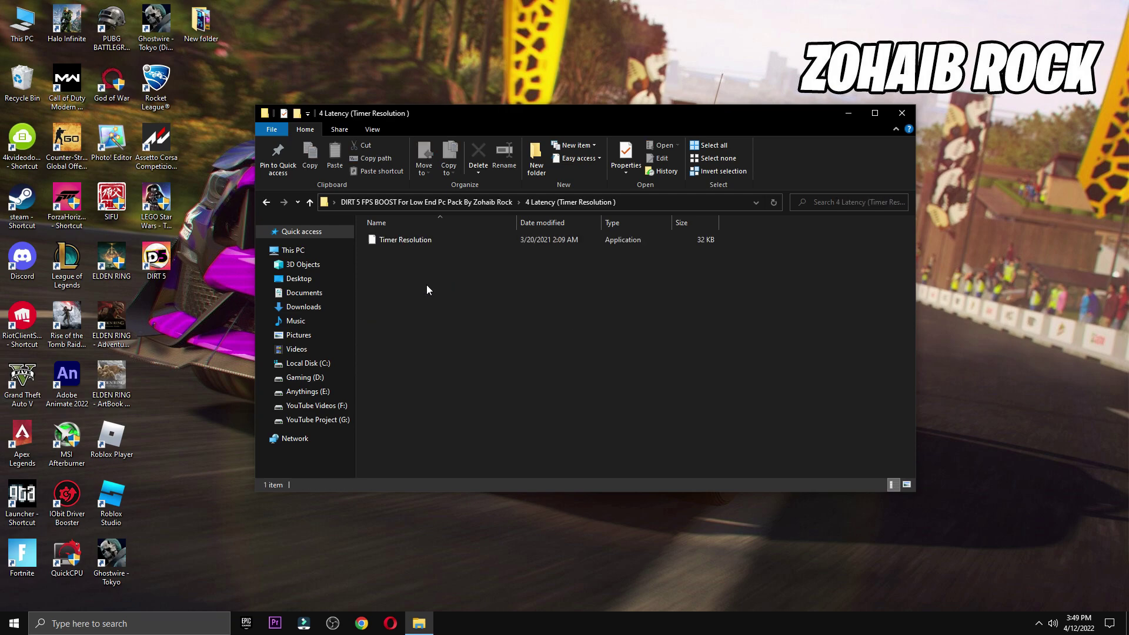
{"action": "double_click", "coordinate": [406, 247]}
{"action": "left_click", "coordinate": [902, 112]}
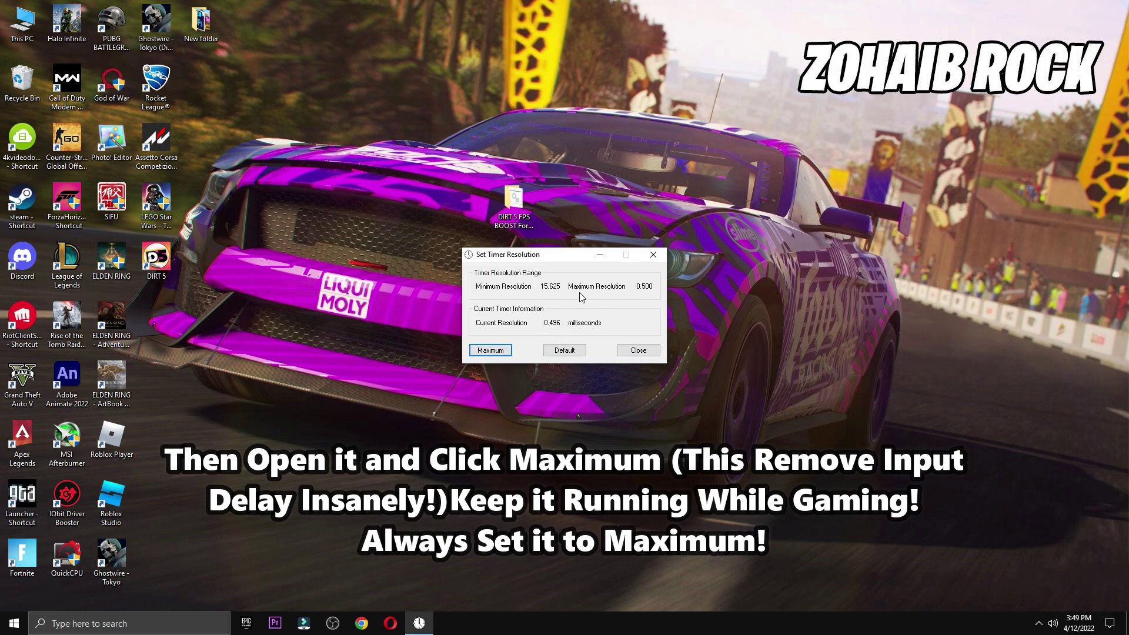
{"action": "left_click", "coordinate": [594, 259]}
- Reopen the boost pack's 5 Mouse & Keyboard Settings folder and check the pointer options through the M1 Mouse Acceleration shortcut
{"action": "double_click", "coordinate": [509, 207]}
{"action": "left_click", "coordinate": [433, 300]}
{"action": "double_click", "coordinate": [433, 299]}
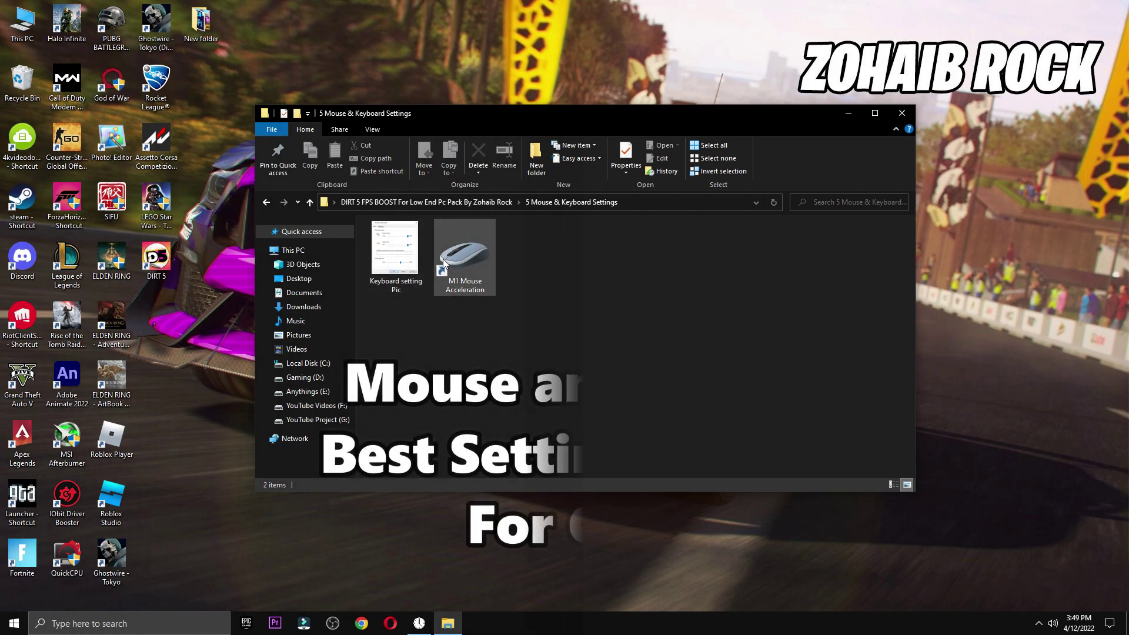
{"action": "double_click", "coordinate": [464, 263]}
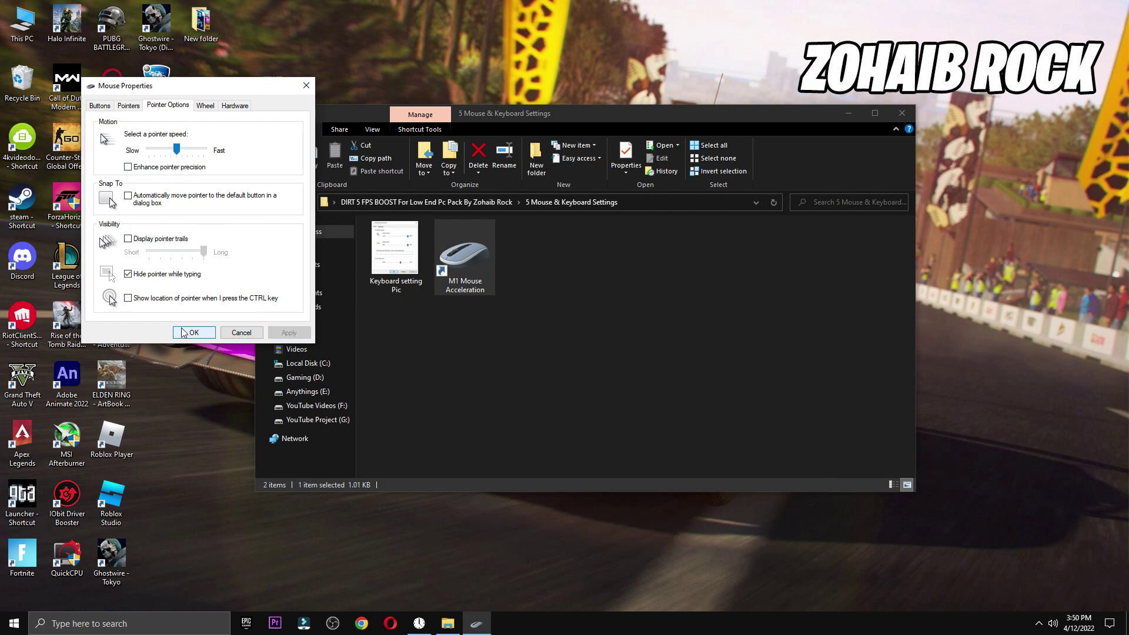
- Open the Keyboard setting Pic, compare its repeat delay and rate with the Windows Keyboard Properties, and close both
{"action": "double_click", "coordinate": [392, 269]}
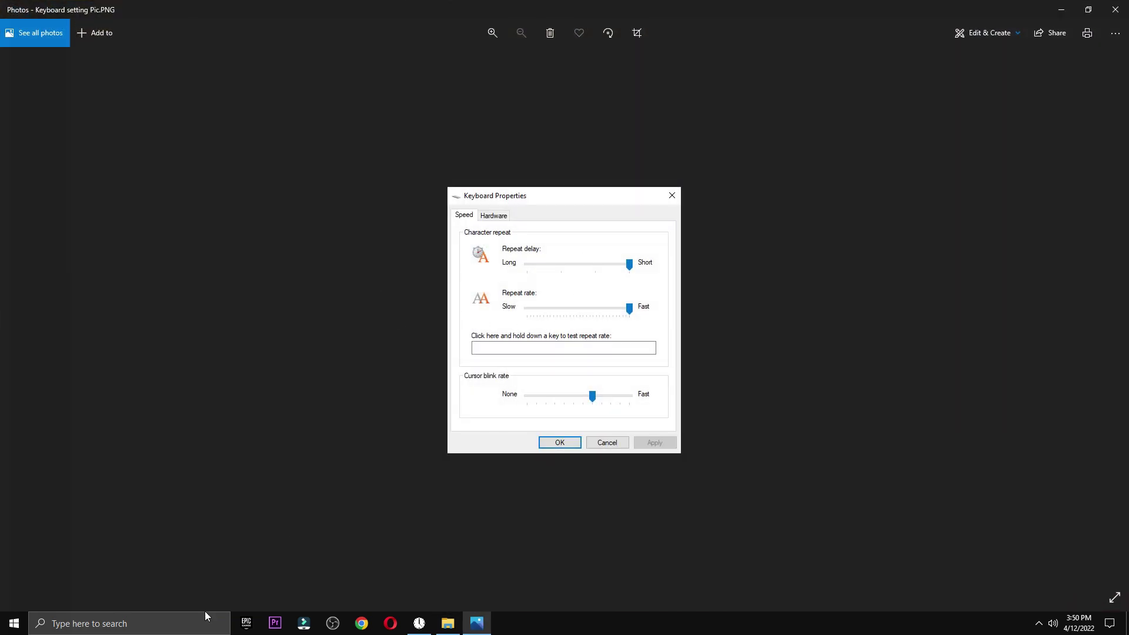
{"action": "left_click", "coordinate": [206, 616]}
{"action": "type", "text": "keyb"}
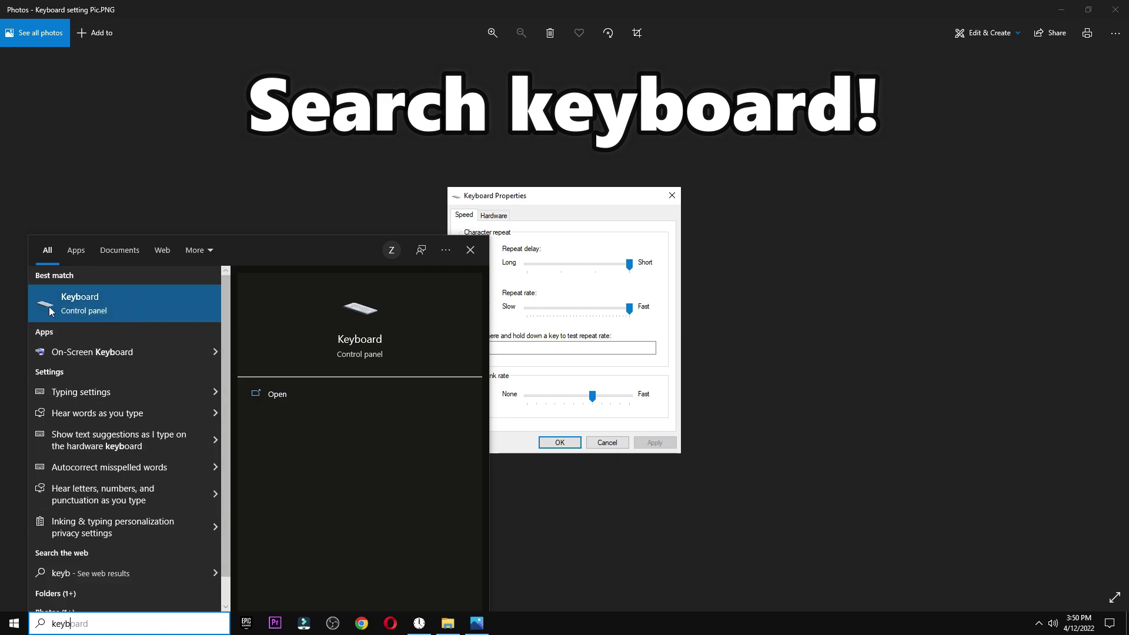
{"action": "left_click", "coordinate": [111, 302]}
{"action": "left_click_drag", "start_coordinate": [247, 105], "coordinate": [354, 197]}
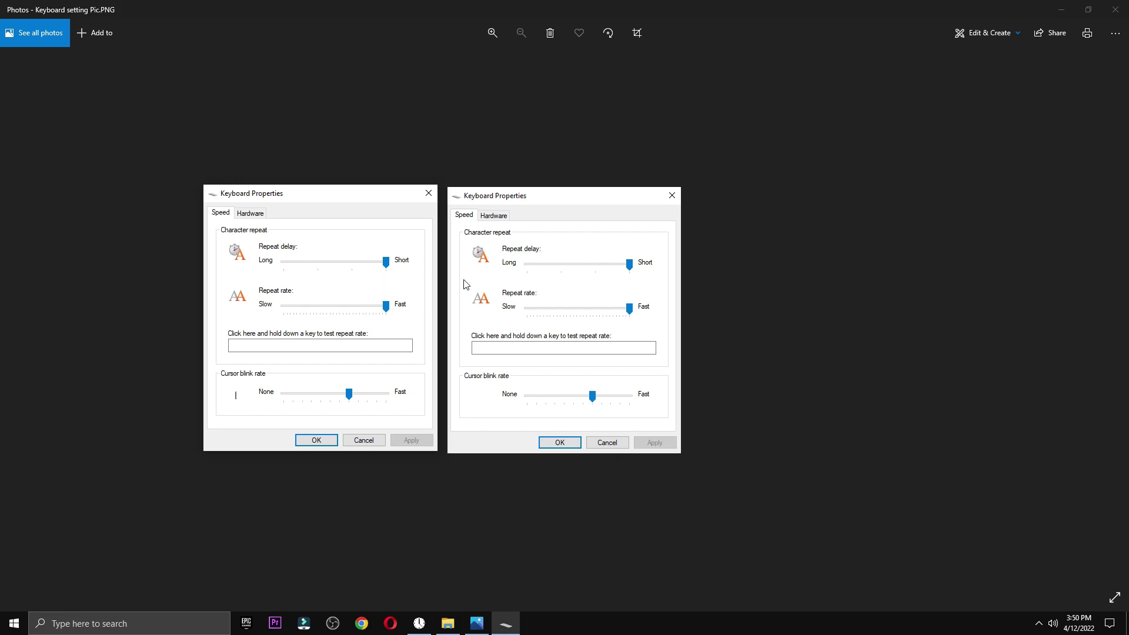
{"action": "key", "text": "Escape"}
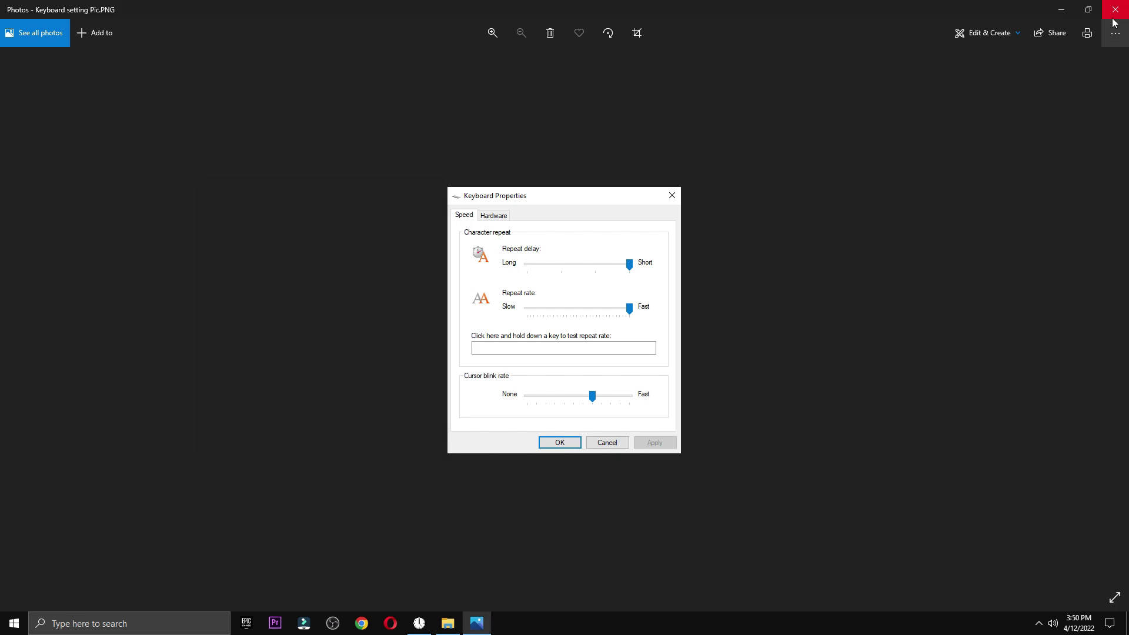
{"action": "left_click", "coordinate": [1116, 10]}
- View both Video Option Settings pictures in the 6 DIRT 5 Best Settings PICS folder, then close the viewer and folder
{"action": "left_click", "coordinate": [266, 204]}
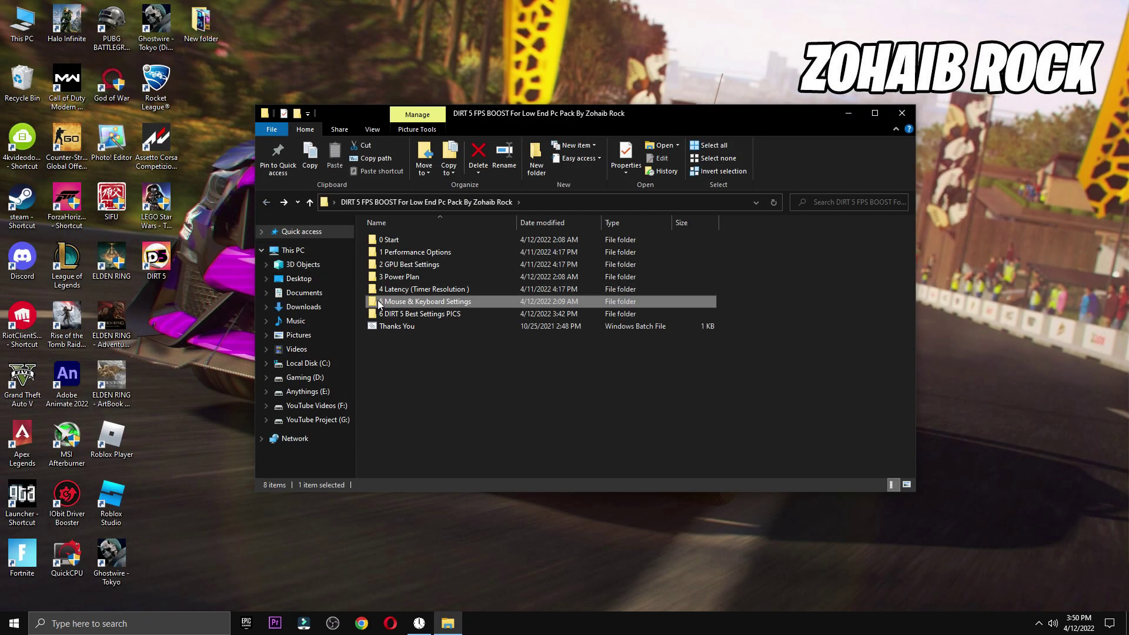
{"action": "double_click", "coordinate": [408, 314]}
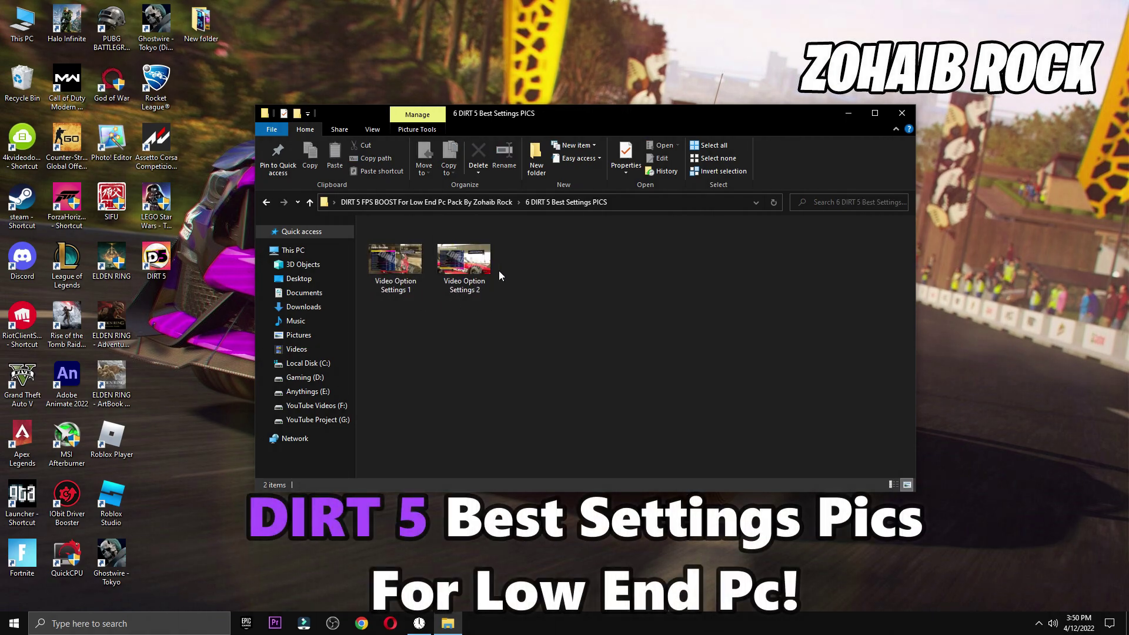
{"action": "double_click", "coordinate": [392, 264]}
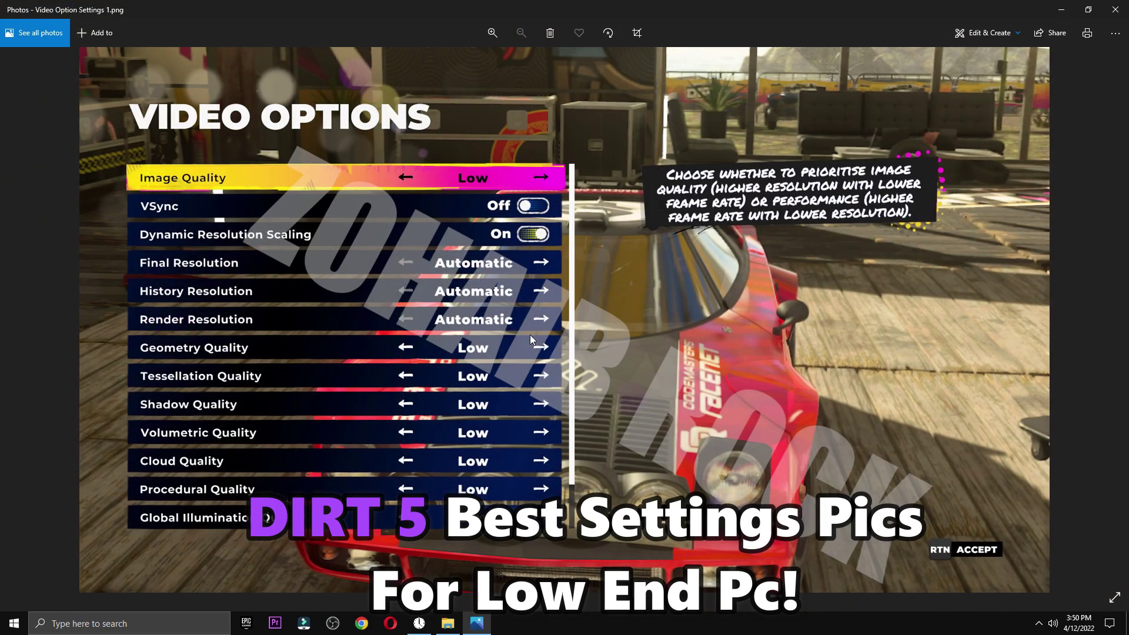
{"action": "key", "text": "Right"}
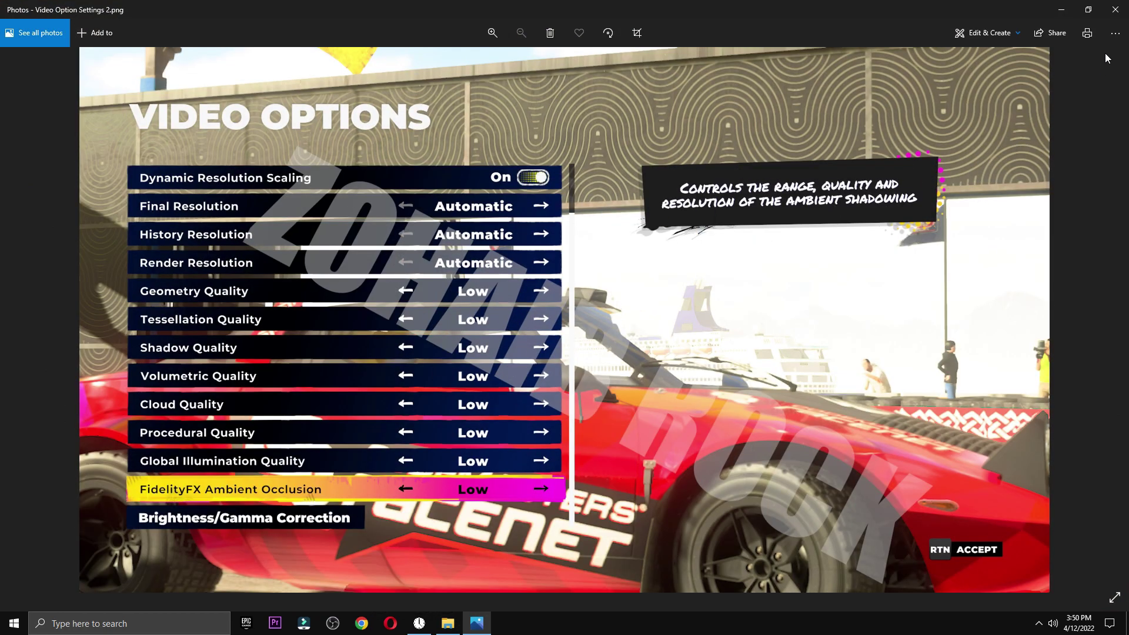
{"action": "left_click", "coordinate": [1115, 10]}
{"action": "left_click", "coordinate": [902, 112]}
- Move the boost pack folder below New folder on the desktop and empty the Recycle Bin
{"action": "left_click_drag", "start_coordinate": [514, 214], "coordinate": [201, 74]}
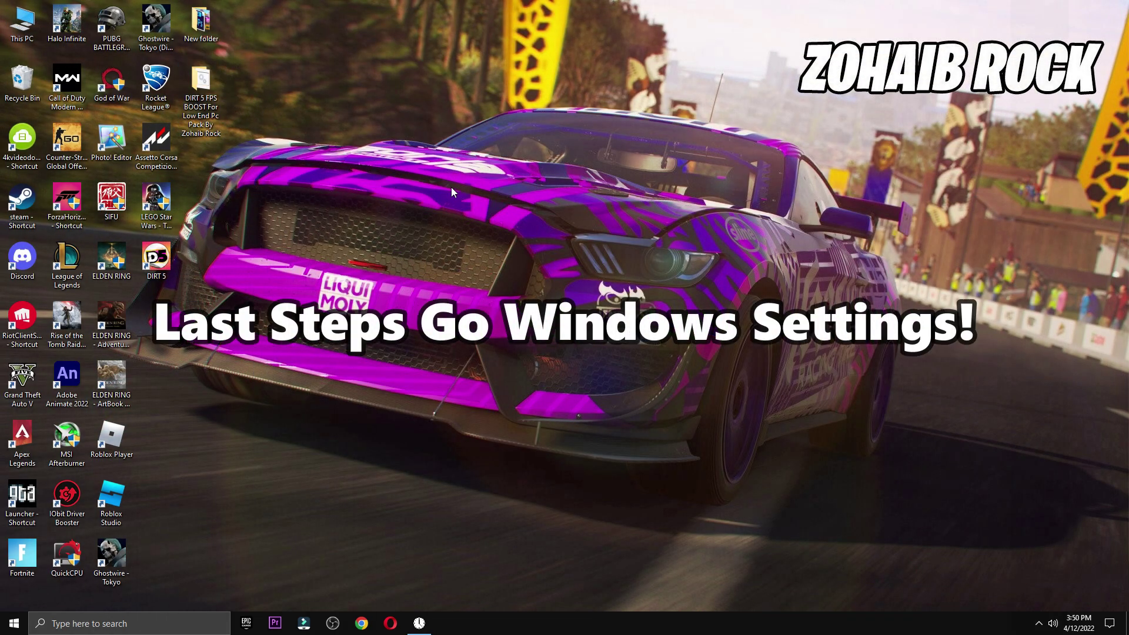
{"action": "right_click", "coordinate": [22, 76]}
{"action": "left_click", "coordinate": [64, 96]}
{"action": "left_click", "coordinate": [611, 359]}
- Open the Gaming section of Windows Settings and check the Xbox Game Bar and Game Mode switches
{"action": "left_click", "coordinate": [14, 623]}
{"action": "mouse_move", "coordinate": [17, 574]}
{"action": "left_click", "coordinate": [102, 574]}
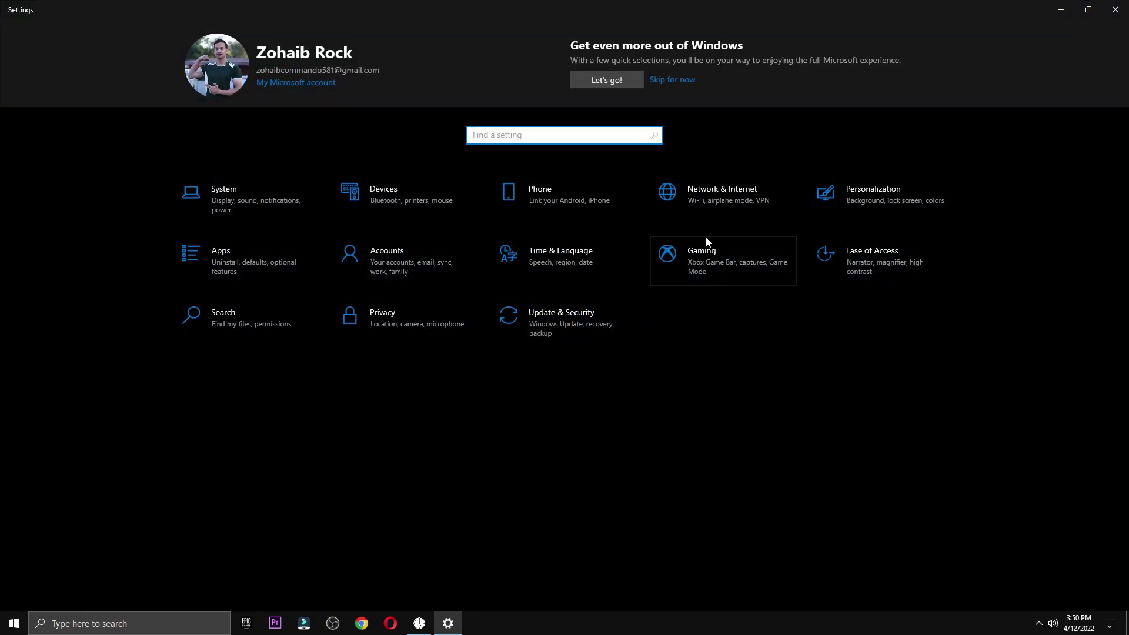
{"action": "left_click", "coordinate": [696, 251]}
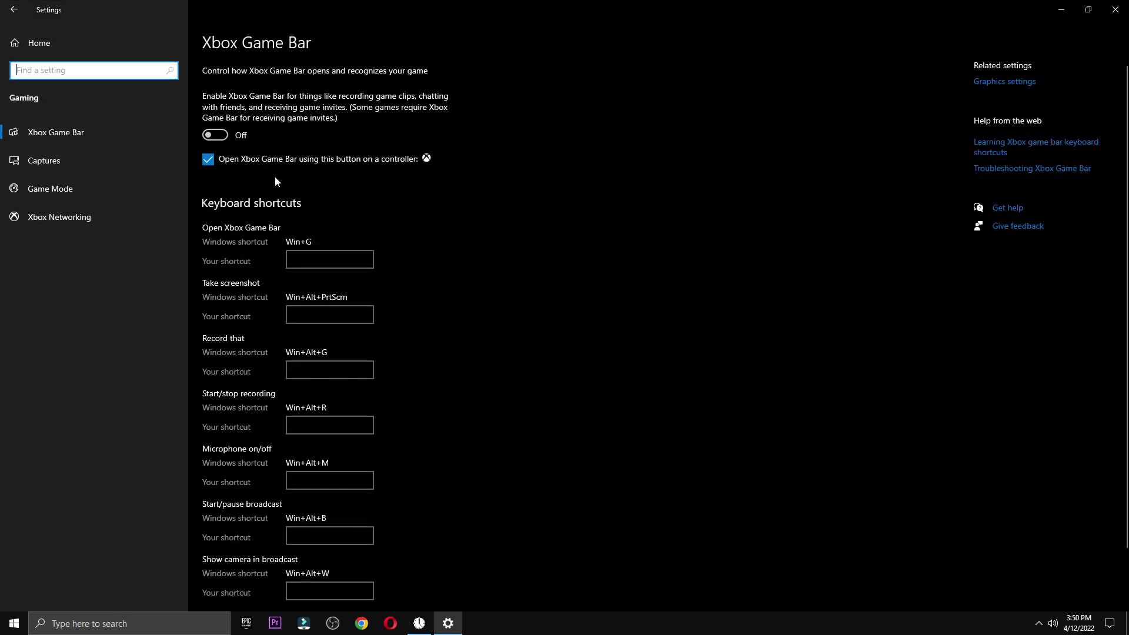
{"action": "left_click", "coordinate": [100, 182]}
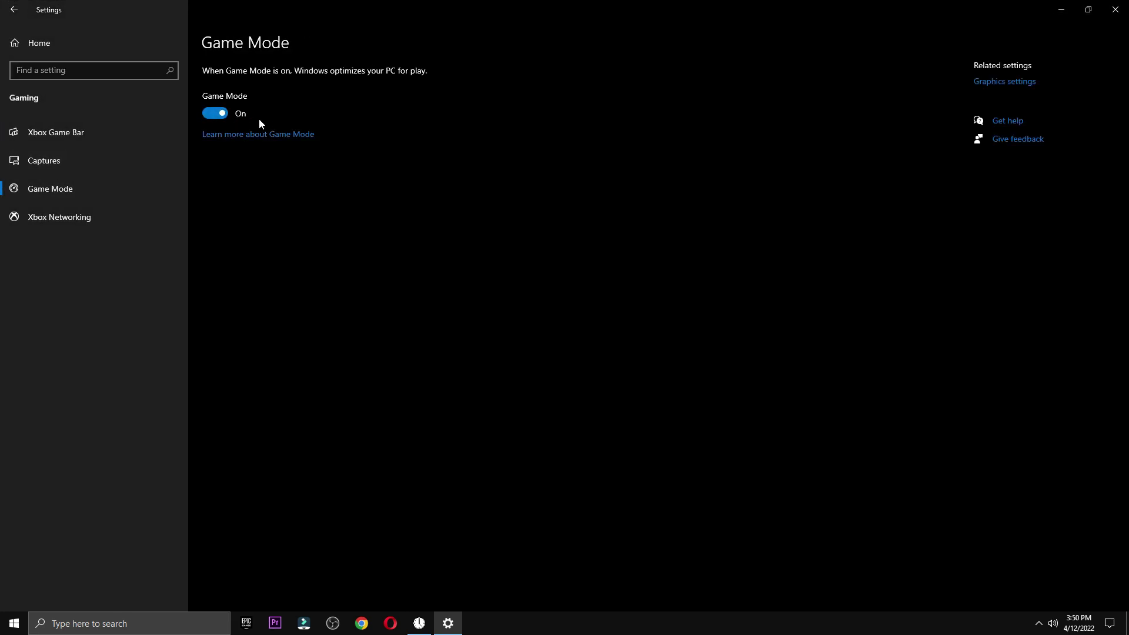
- In the Graphics settings, add game_release from the Games\DIRT 5 folder on drive G: as a desktop app
{"action": "left_click", "coordinate": [1007, 83]}
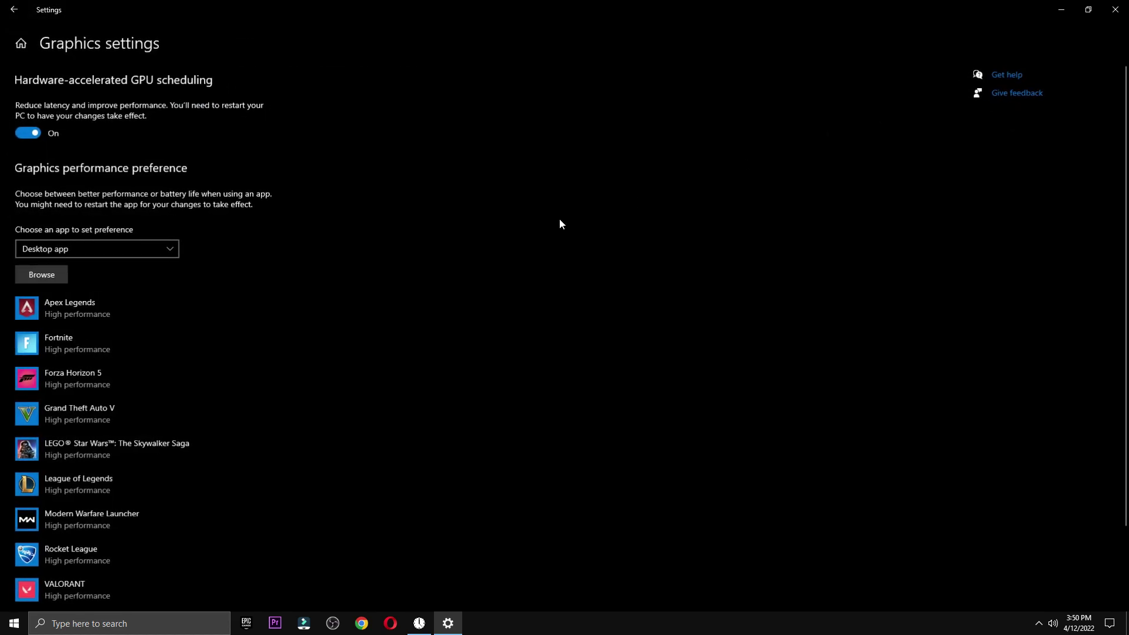
{"action": "scroll", "coordinate": [236, 336], "scroll_direction": "down", "scroll_amount": 2}
{"action": "scroll", "coordinate": [114, 360], "scroll_direction": "up", "scroll_amount": 2}
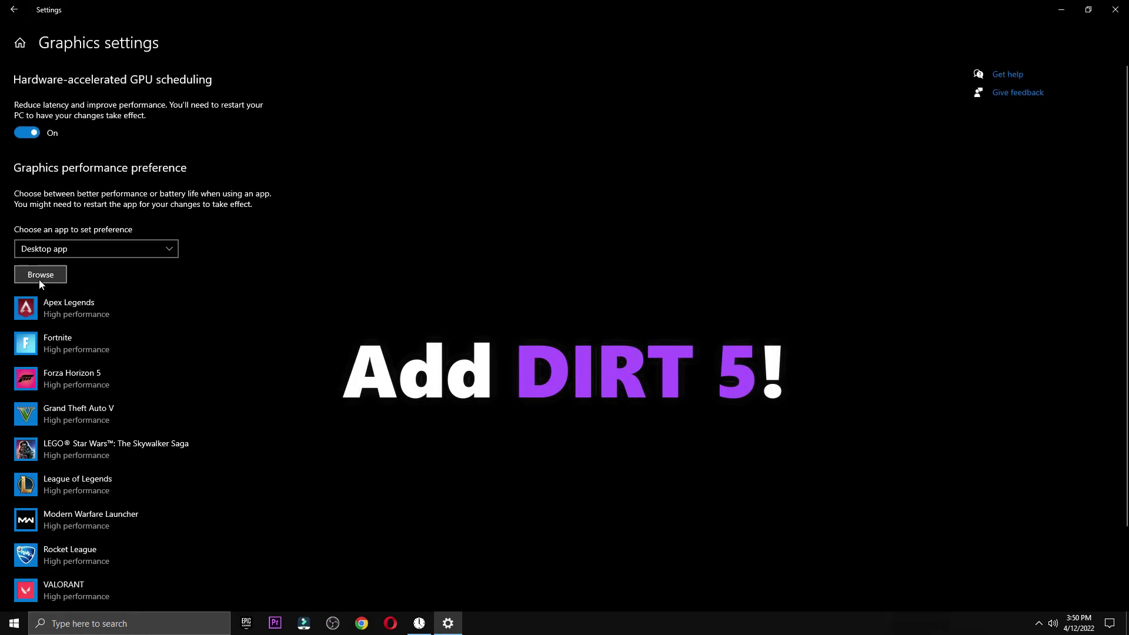
{"action": "left_click", "coordinate": [58, 275]}
{"action": "left_click", "coordinate": [61, 266]}
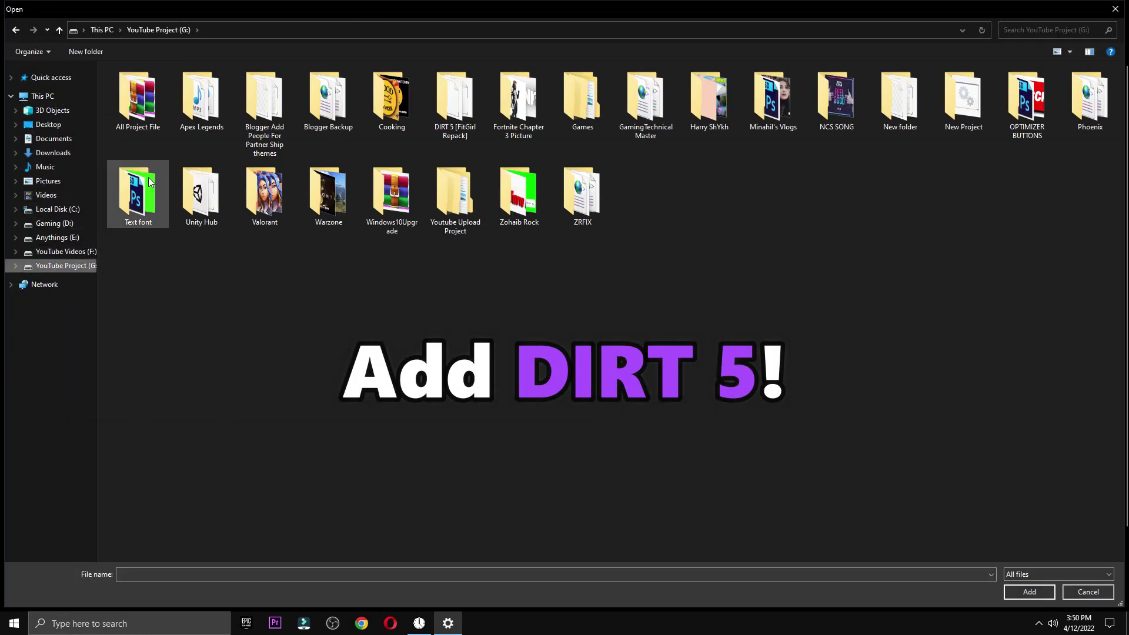
{"action": "double_click", "coordinate": [582, 115]}
{"action": "left_click", "coordinate": [144, 102]}
{"action": "double_click", "coordinate": [150, 98]}
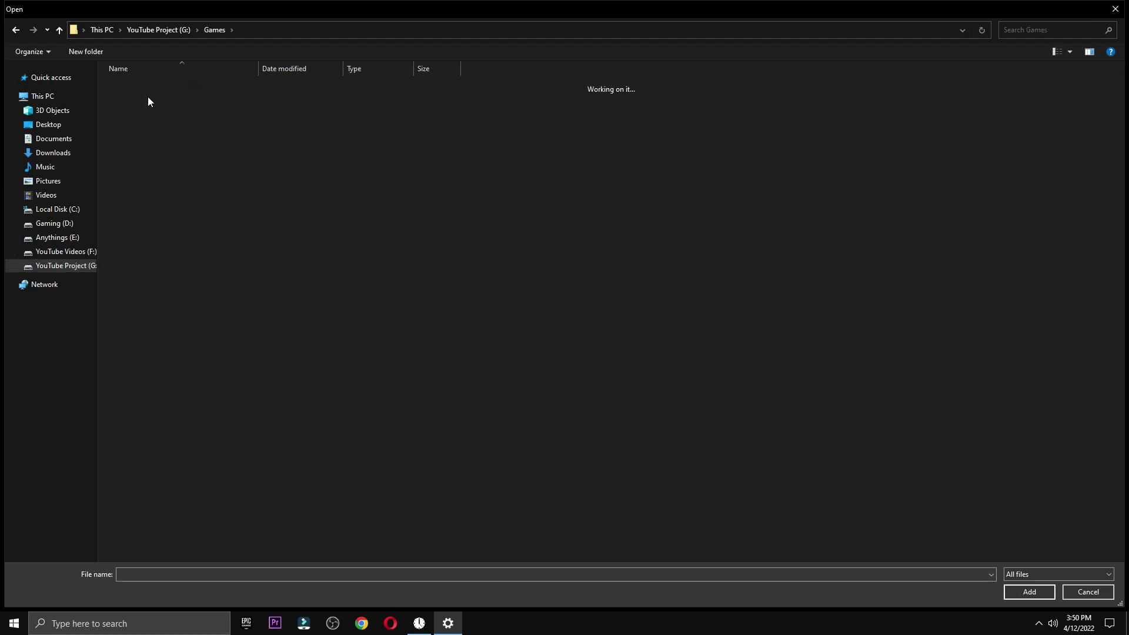
{"action": "left_click", "coordinate": [164, 148]}
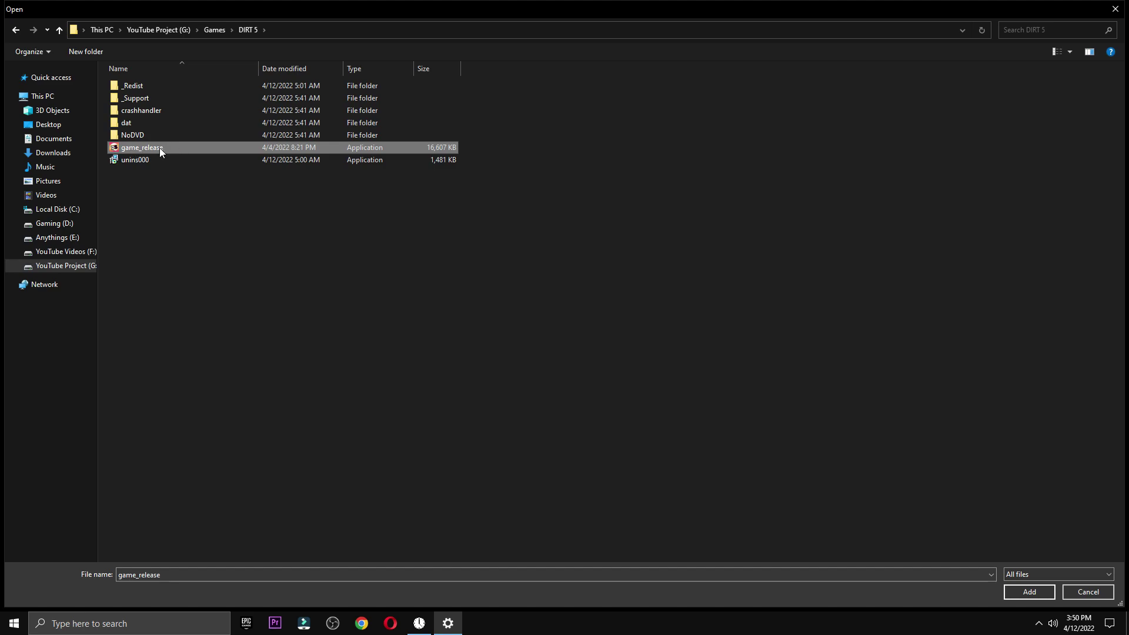
{"action": "left_click", "coordinate": [1029, 593]}
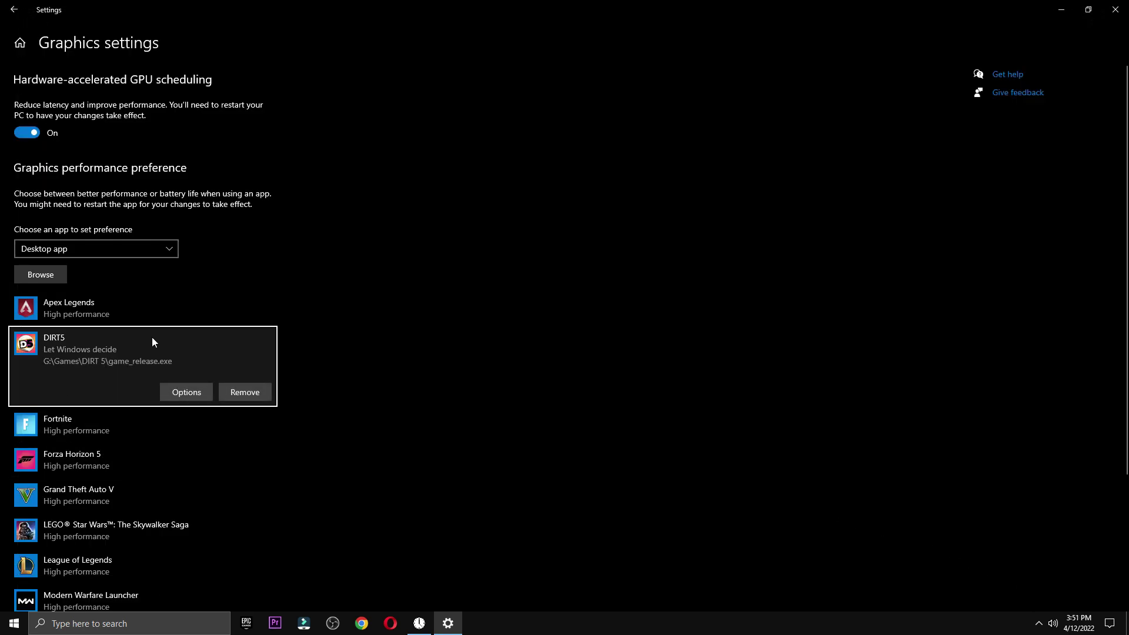
- Set the graphics preference of DIRT5 to High performance, save it, and close Settings
{"action": "left_click", "coordinate": [169, 394]}
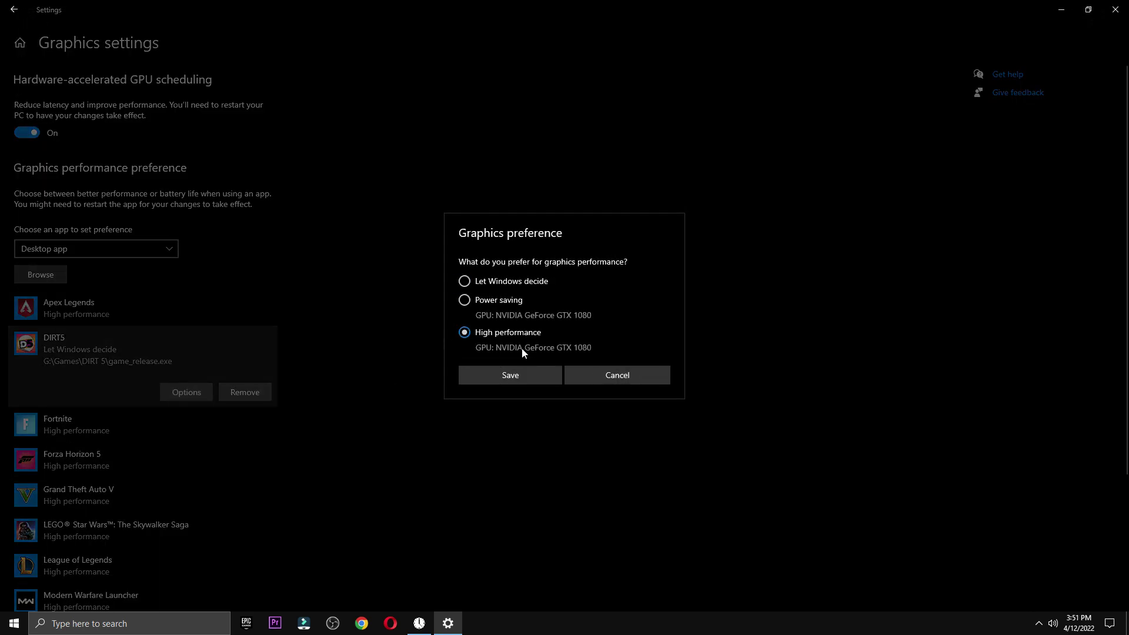
{"action": "left_click", "coordinate": [534, 373]}
{"action": "left_click", "coordinate": [1125, 5]}
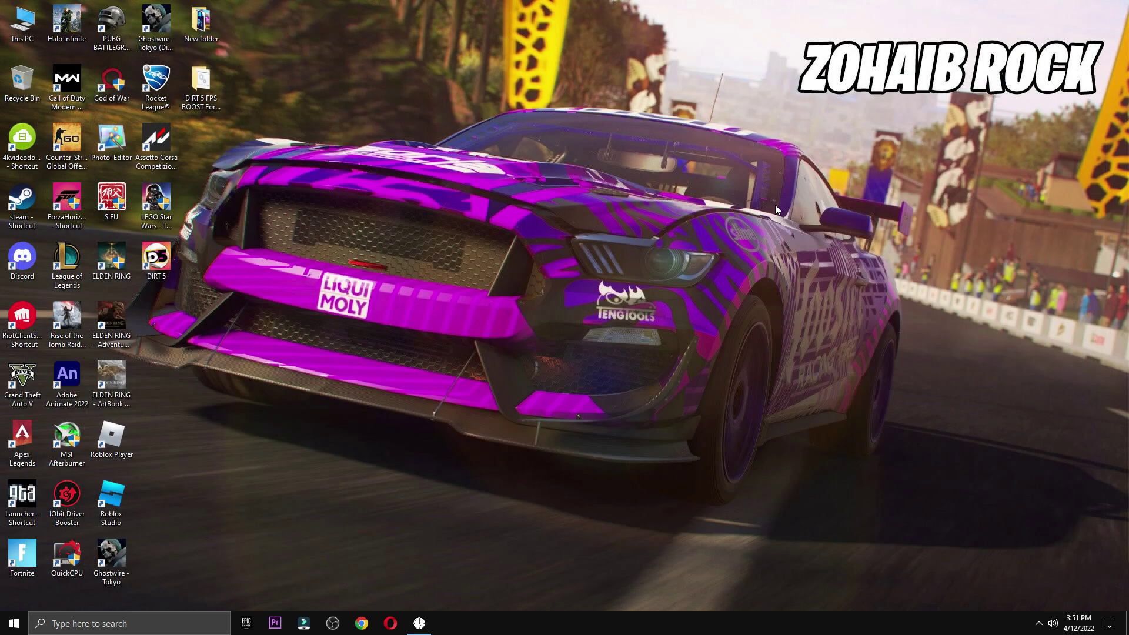
- Restart the PC to apply the changes
{"action": "left_click", "coordinate": [14, 624]}
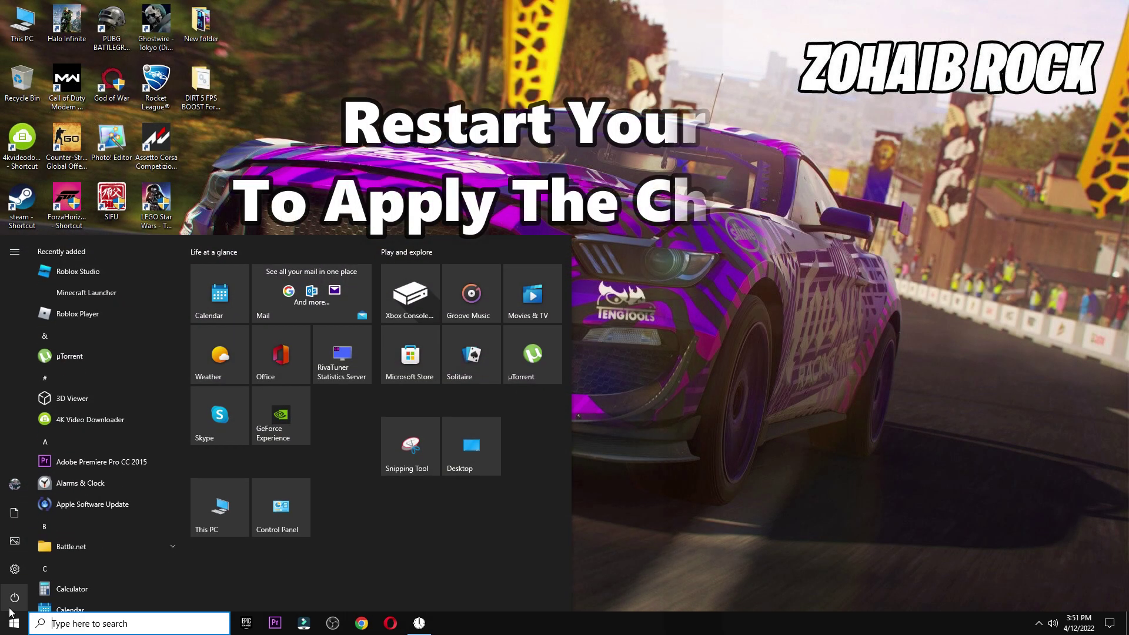
{"action": "left_click", "coordinate": [15, 598]}
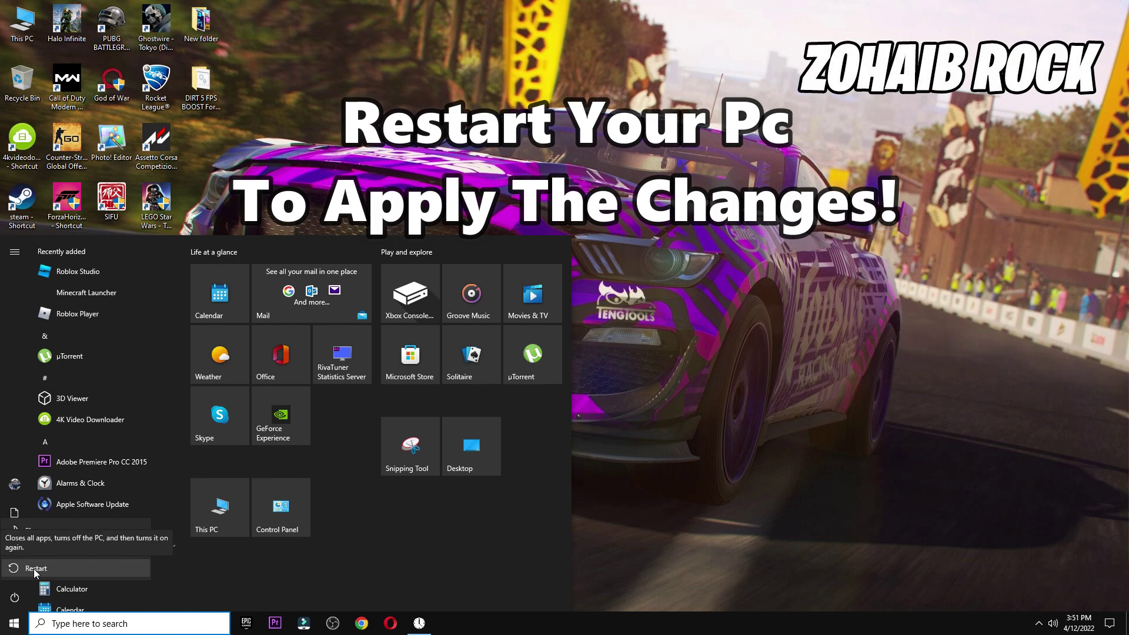